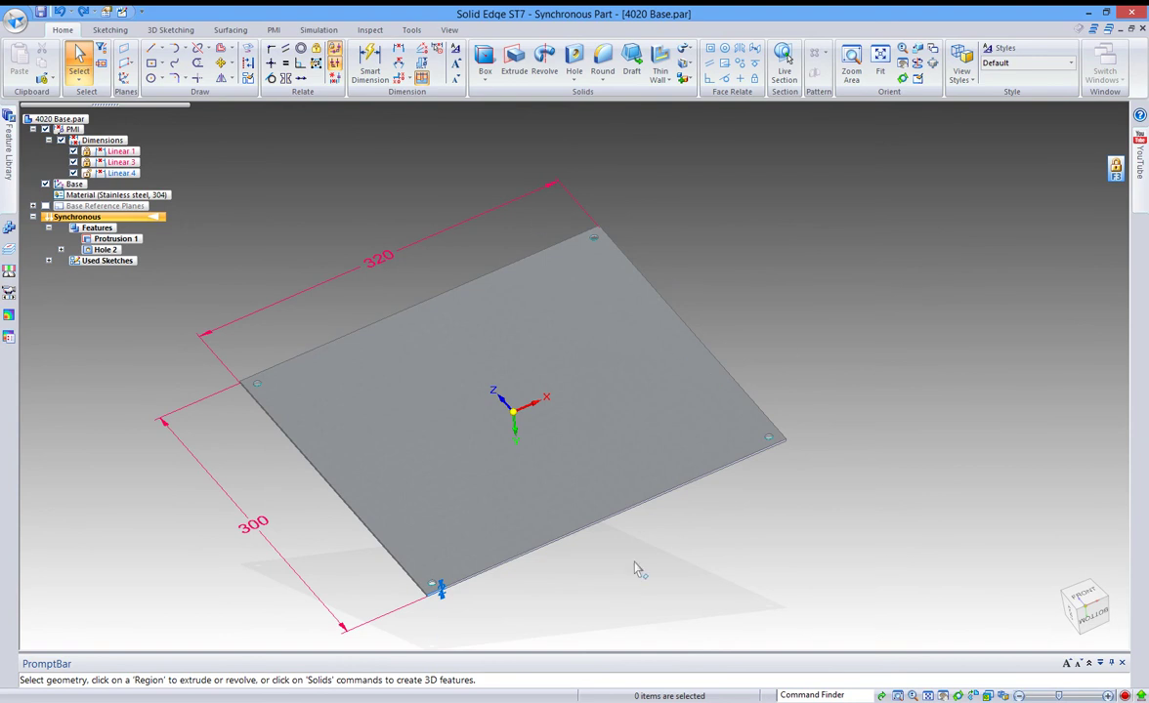
Set the plate's size along the Z direction to 280 mm
scroll(744, 364, "up", 1)
scroll(744, 364, "down", 2)
scroll(634, 520, "up", 1)
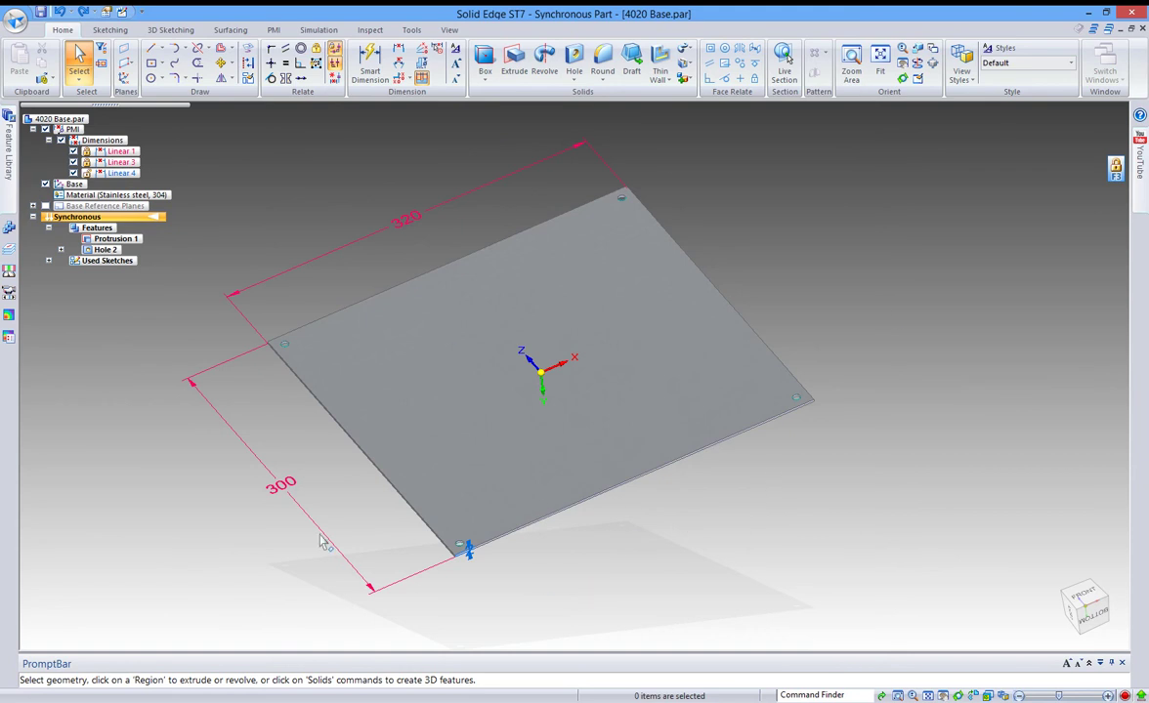
left_click(269, 457)
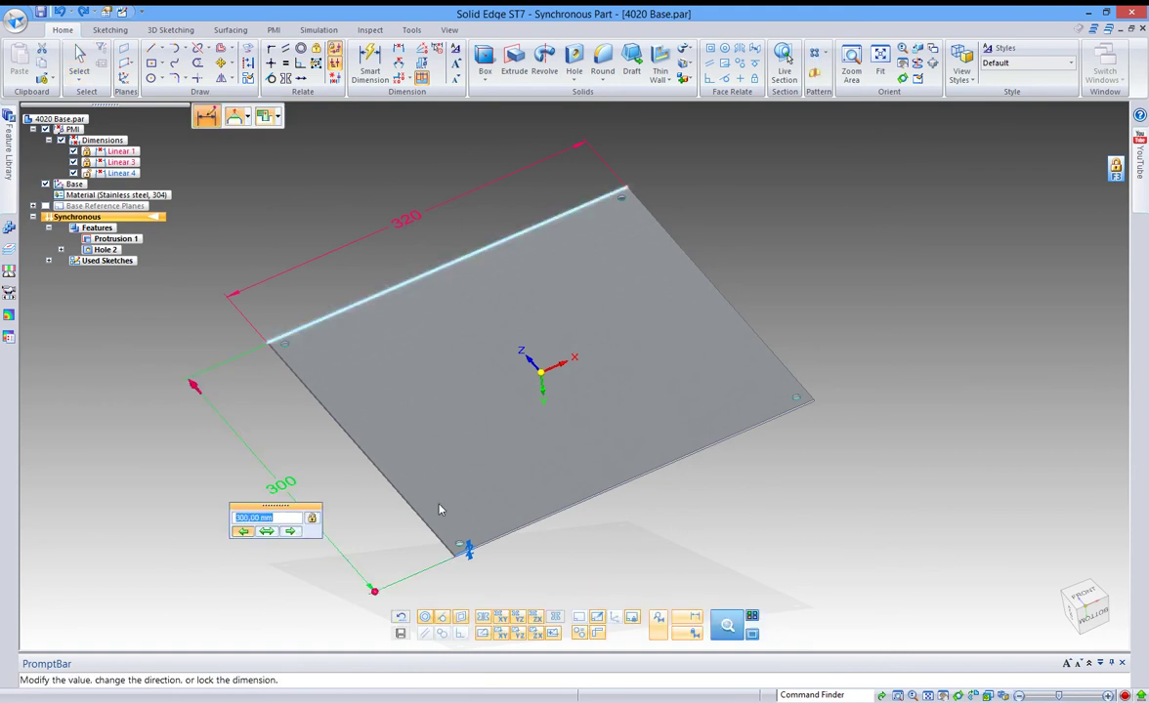
type("280")
key("Return")
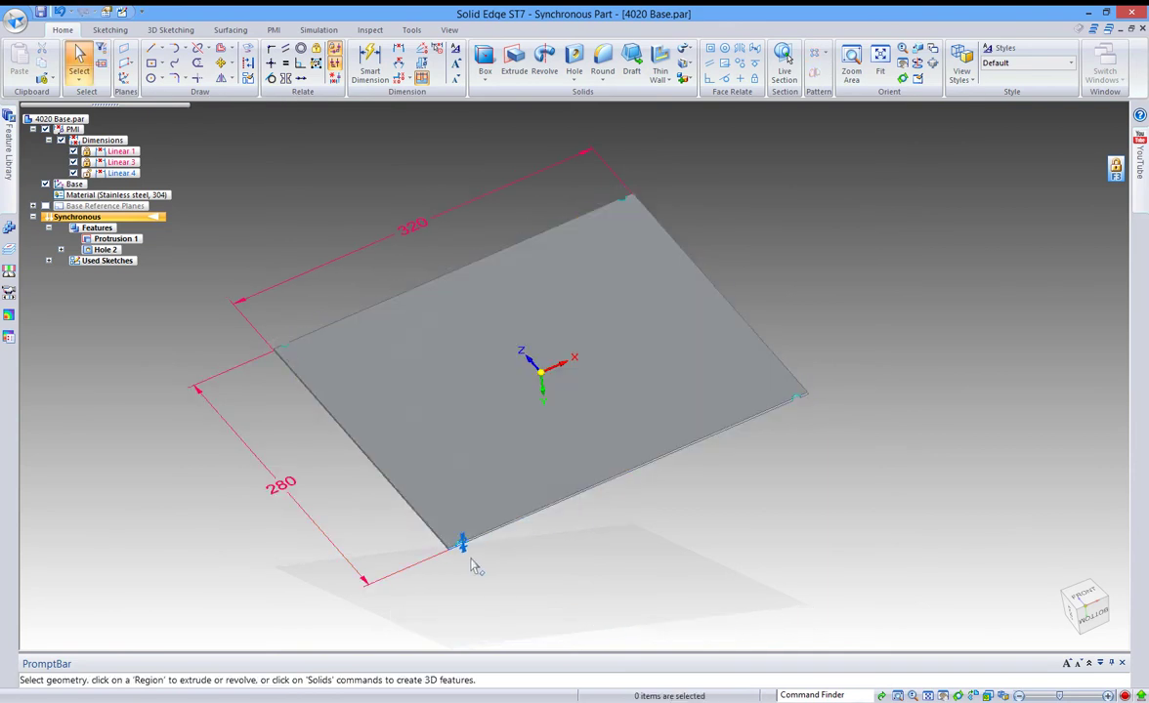
Set the plate's Z-direction size to 320 mm and return it to 300 mm
scroll(283, 318, "up", 5)
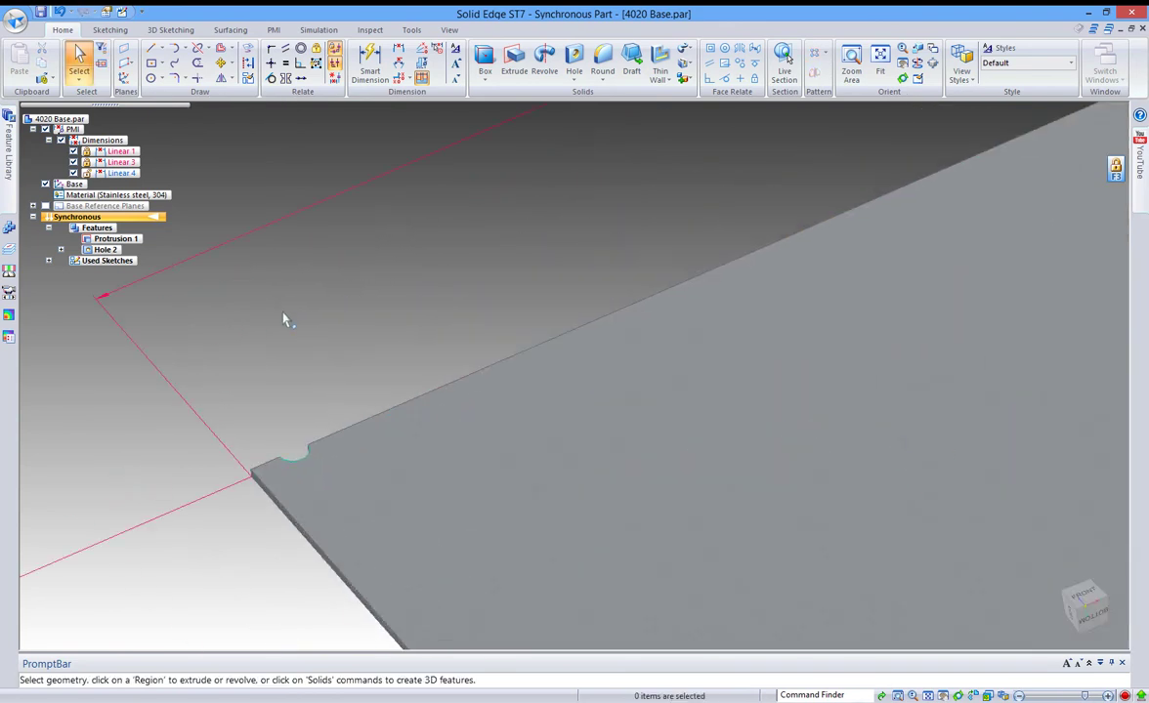
scroll(284, 319, "down", 5)
scroll(291, 406, "up", 1)
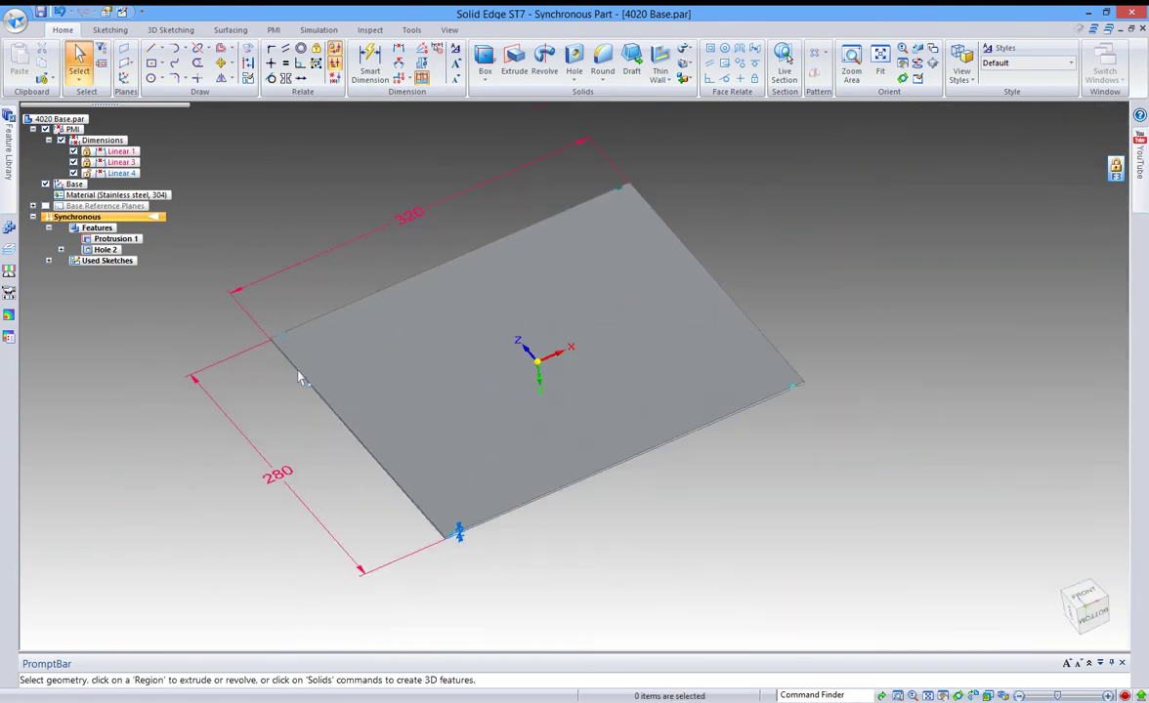
left_click(276, 478)
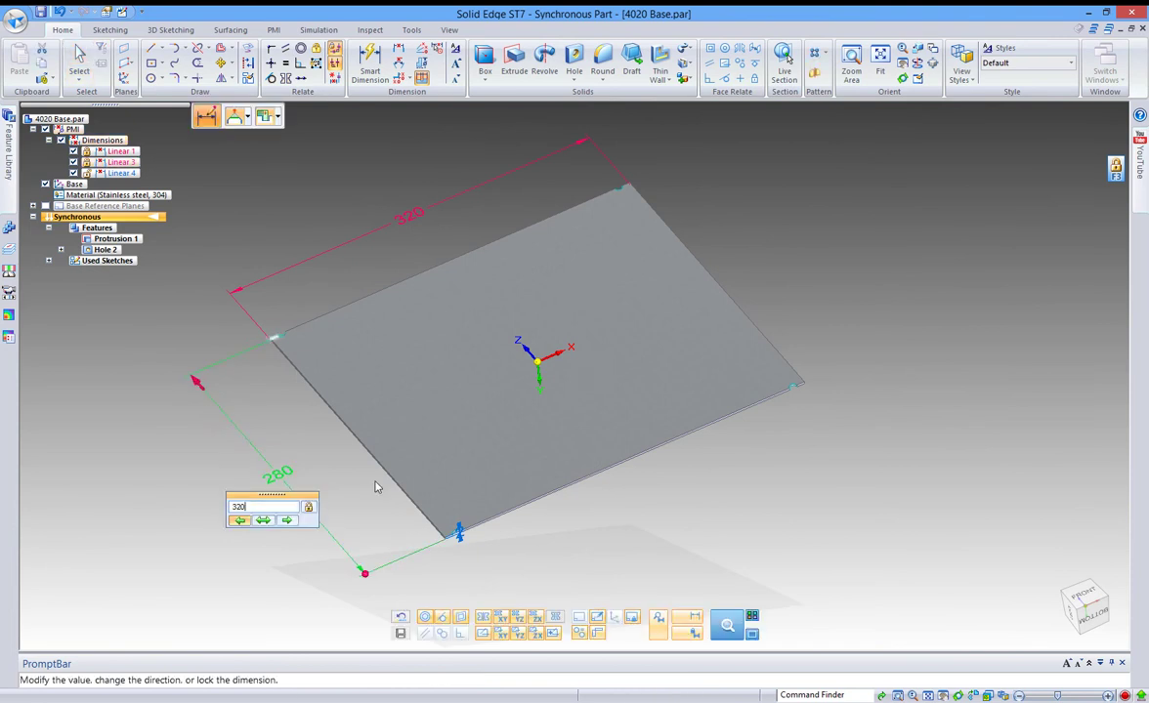
key("Return")
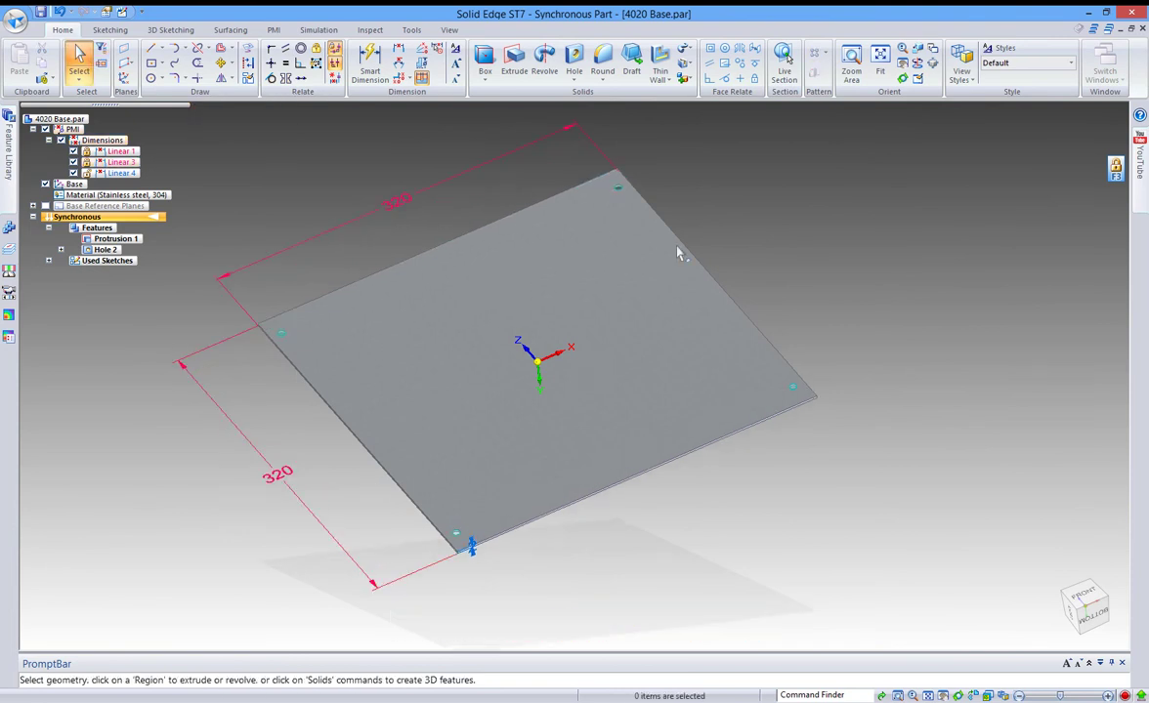
left_click(287, 476)
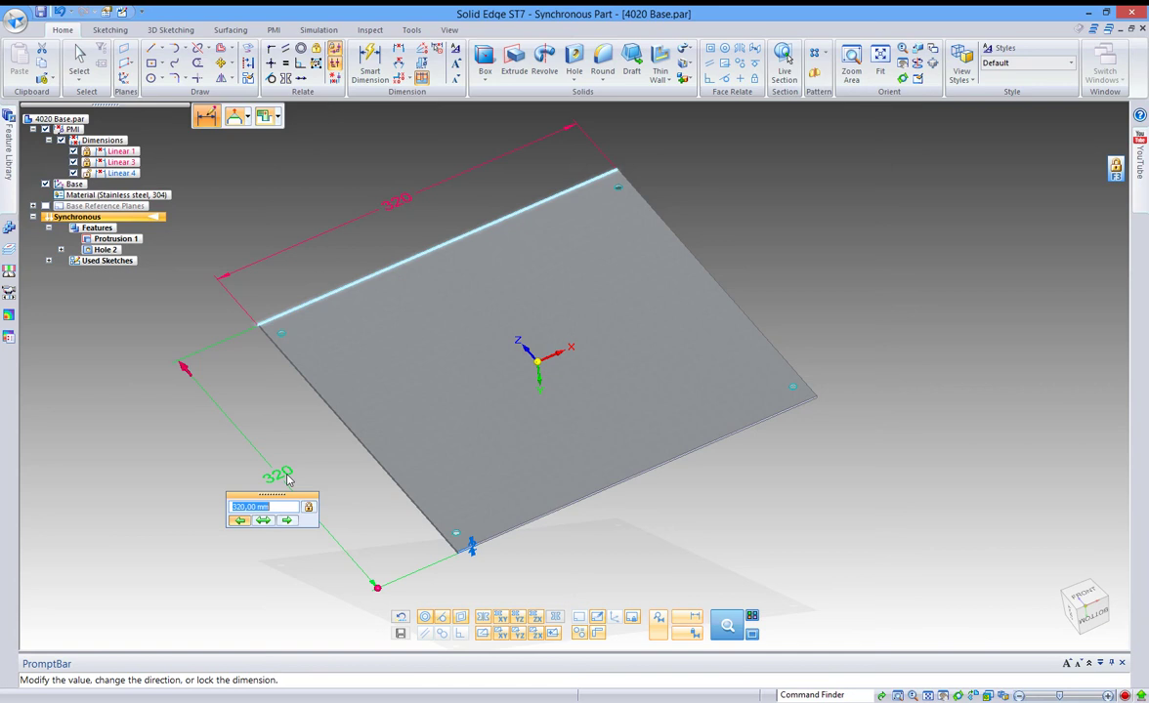
key("Return")
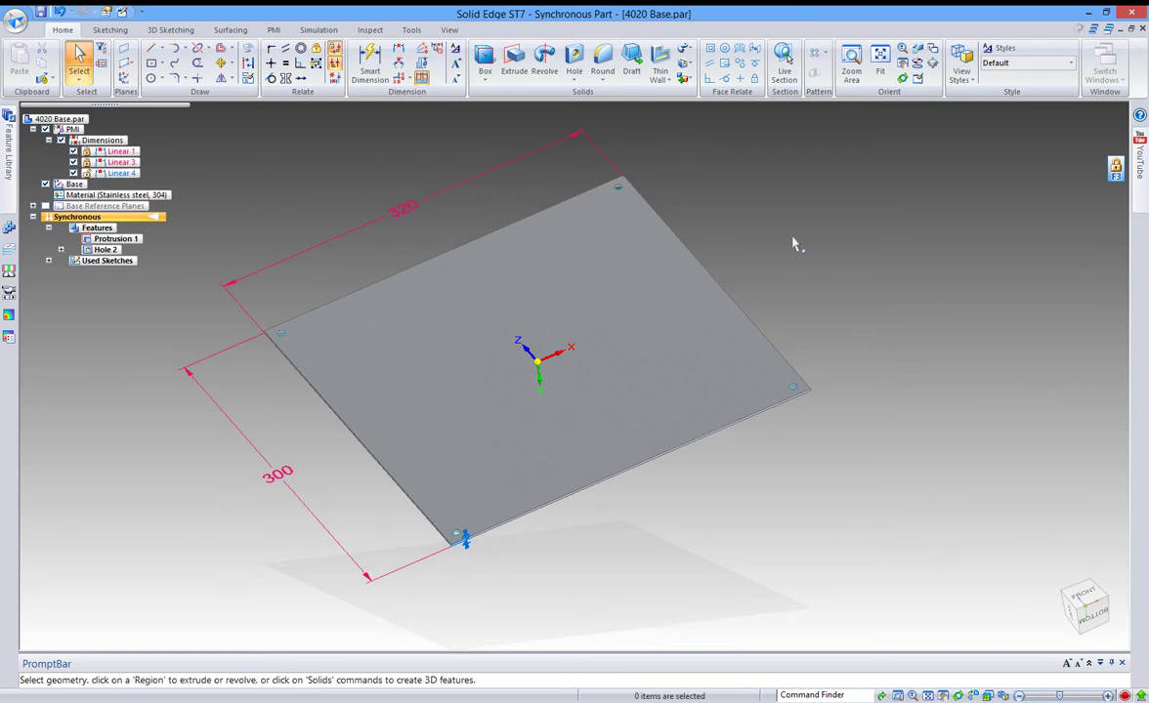
Add a Smart Dimension from the 320 mm edge to the centre of the hole at the corner shared by both dimensioned edges
left_click(376, 57)
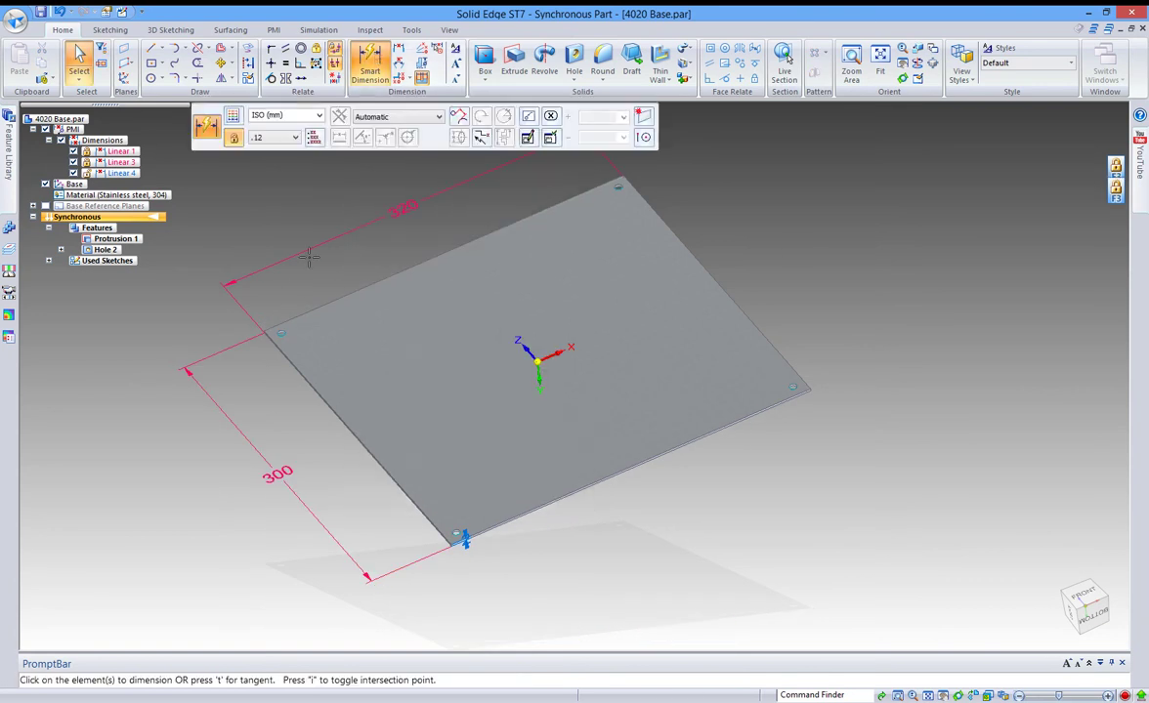
scroll(264, 317, "up", 5)
scroll(264, 318, "up", 2)
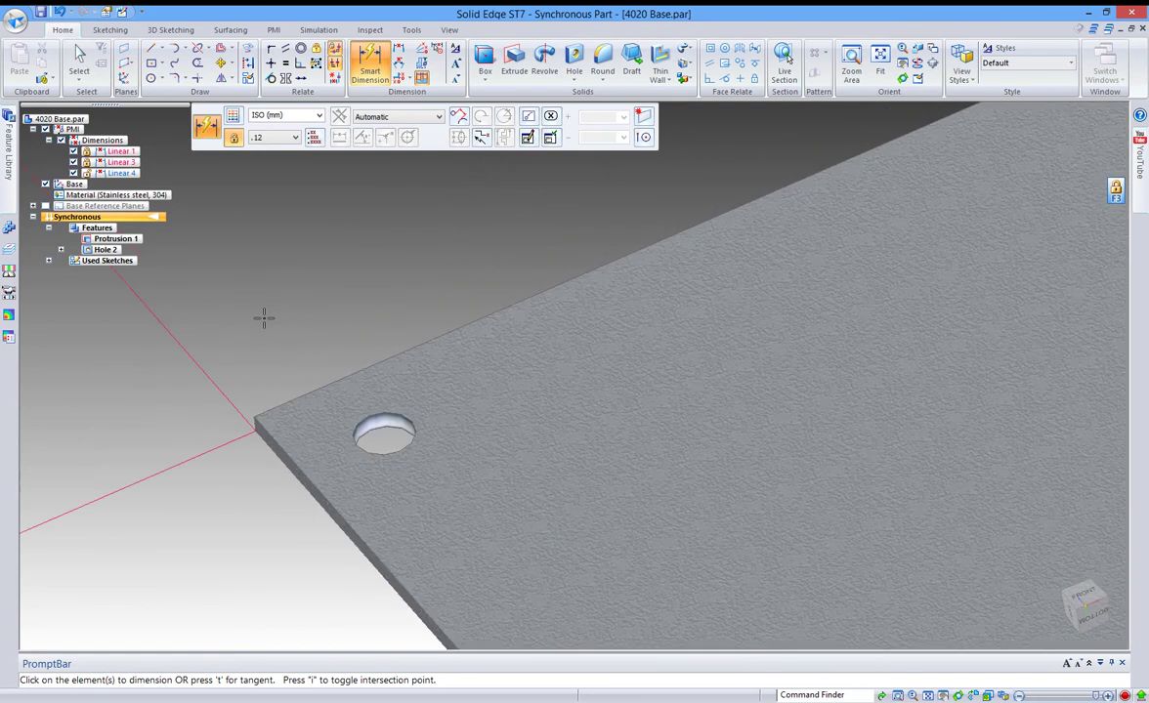
left_click(342, 378)
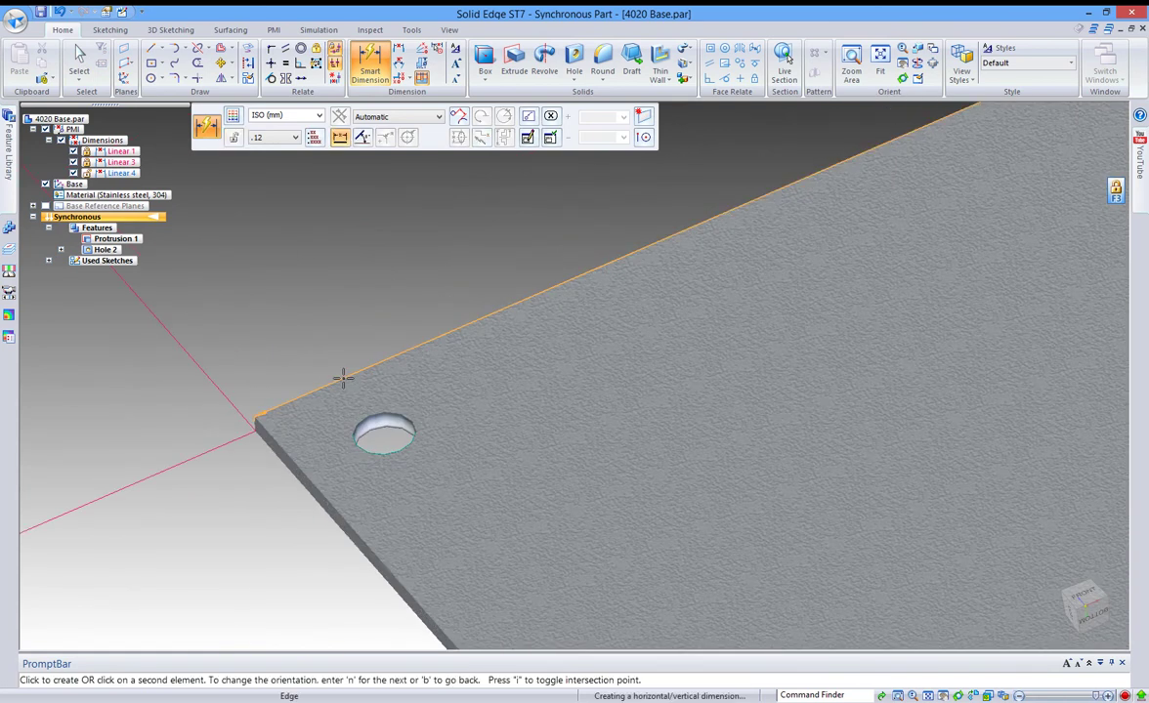
left_click(394, 411)
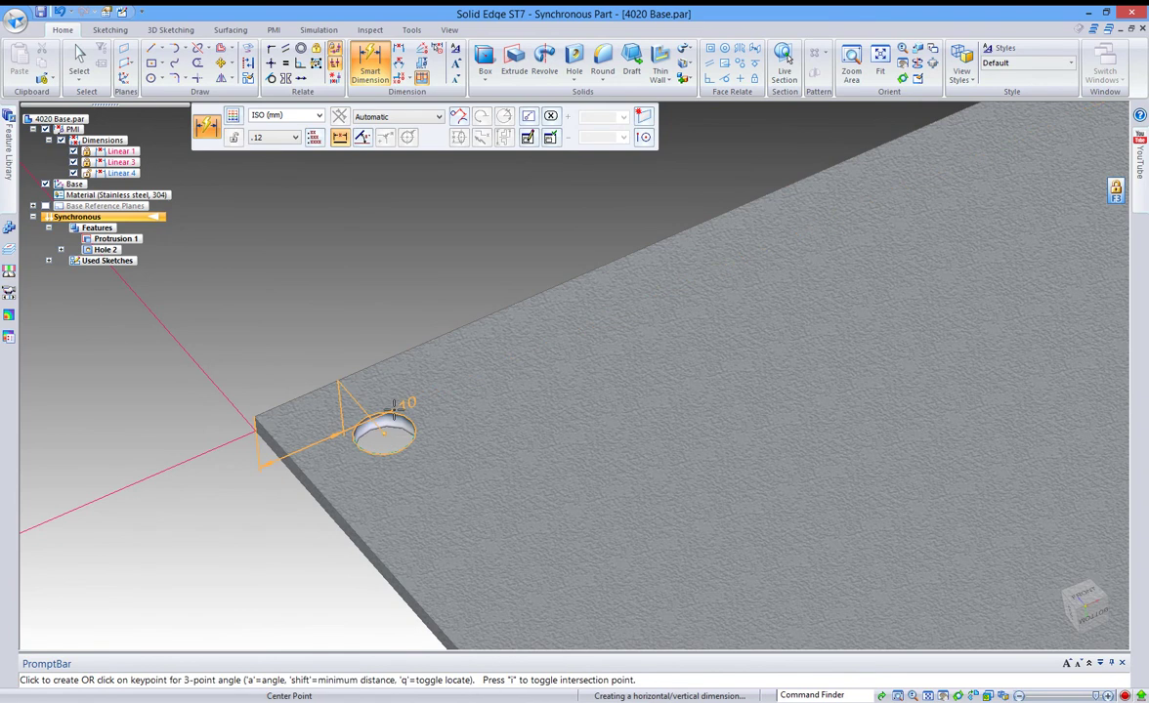
scroll(394, 415, "down", 2)
middle_click_drag(316, 335, 377, 397)
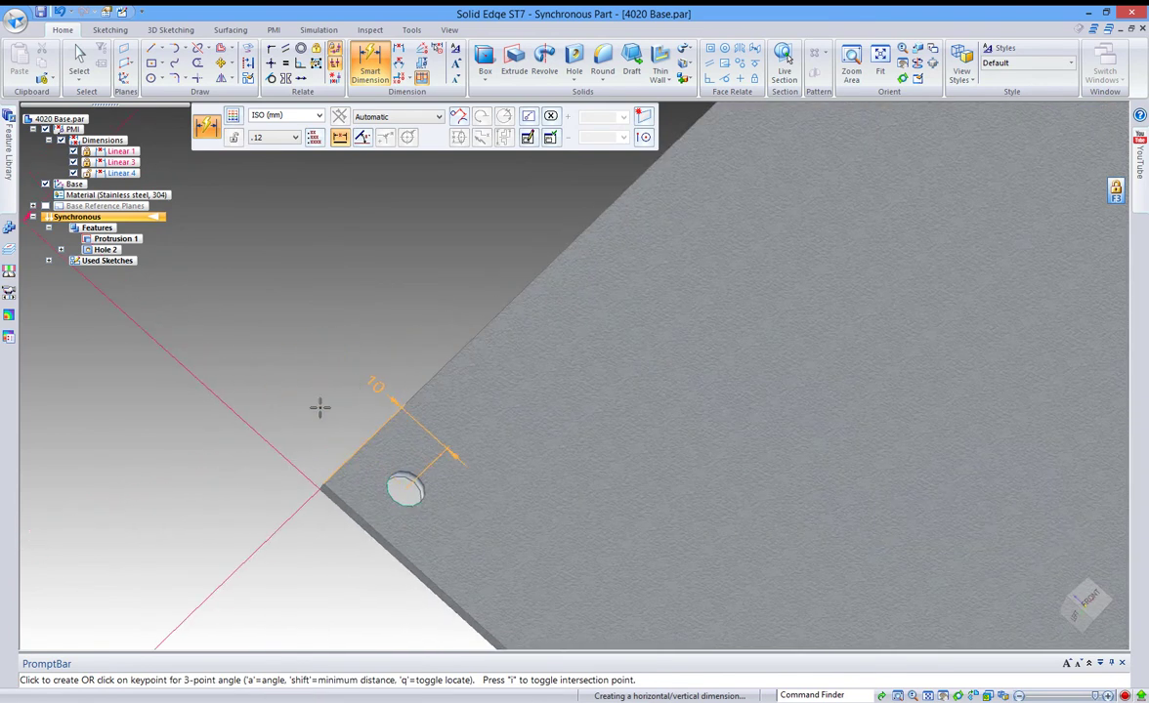
left_click(297, 564)
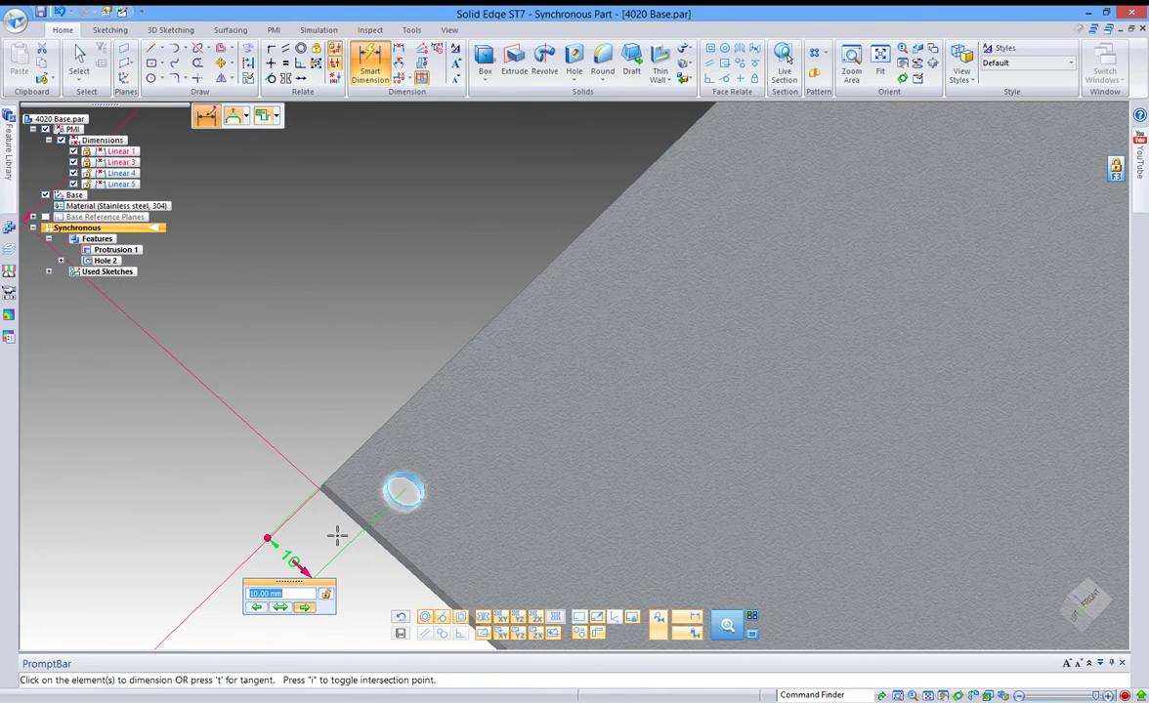
key("Return")
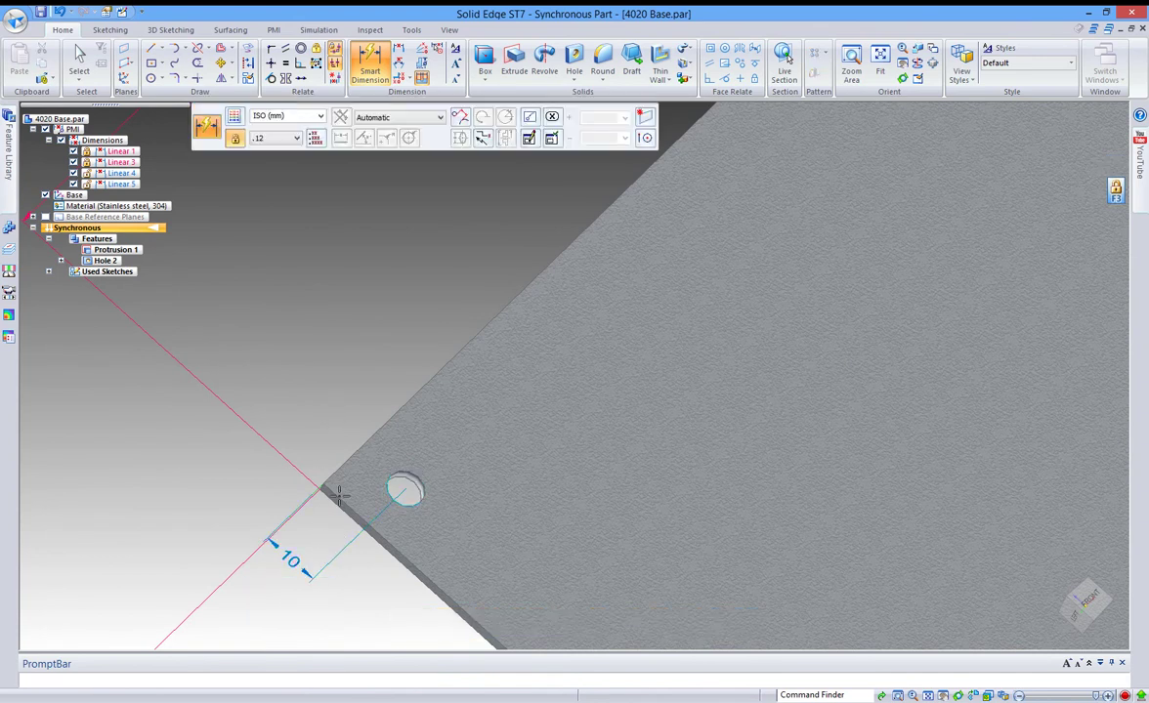
Dimension the same corner hole's centre from the adjacent 300 mm edge, placing the dimension outside the plate
left_click(363, 485)
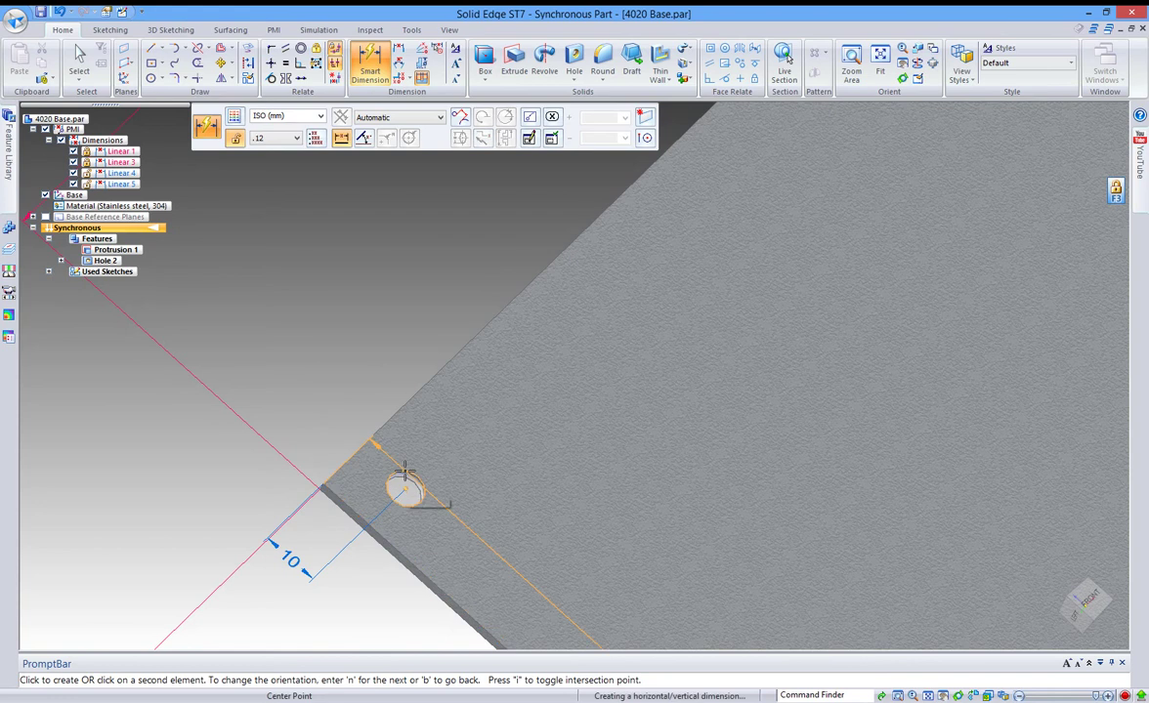
left_click(404, 475)
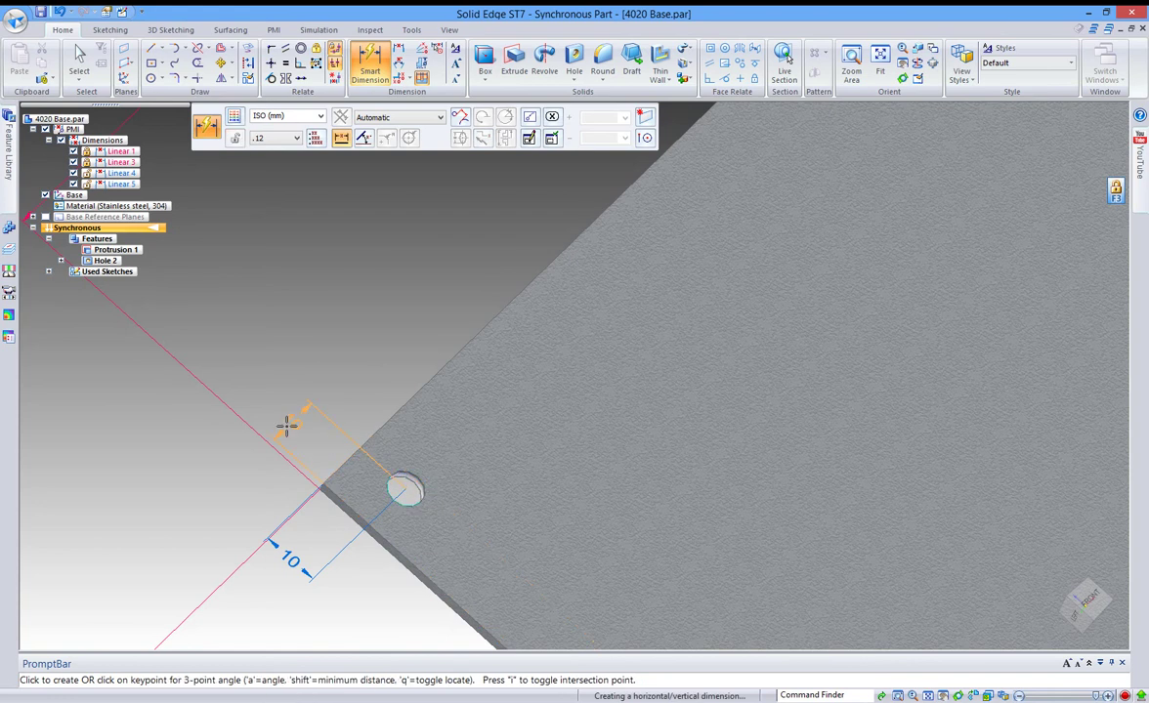
left_click(287, 424)
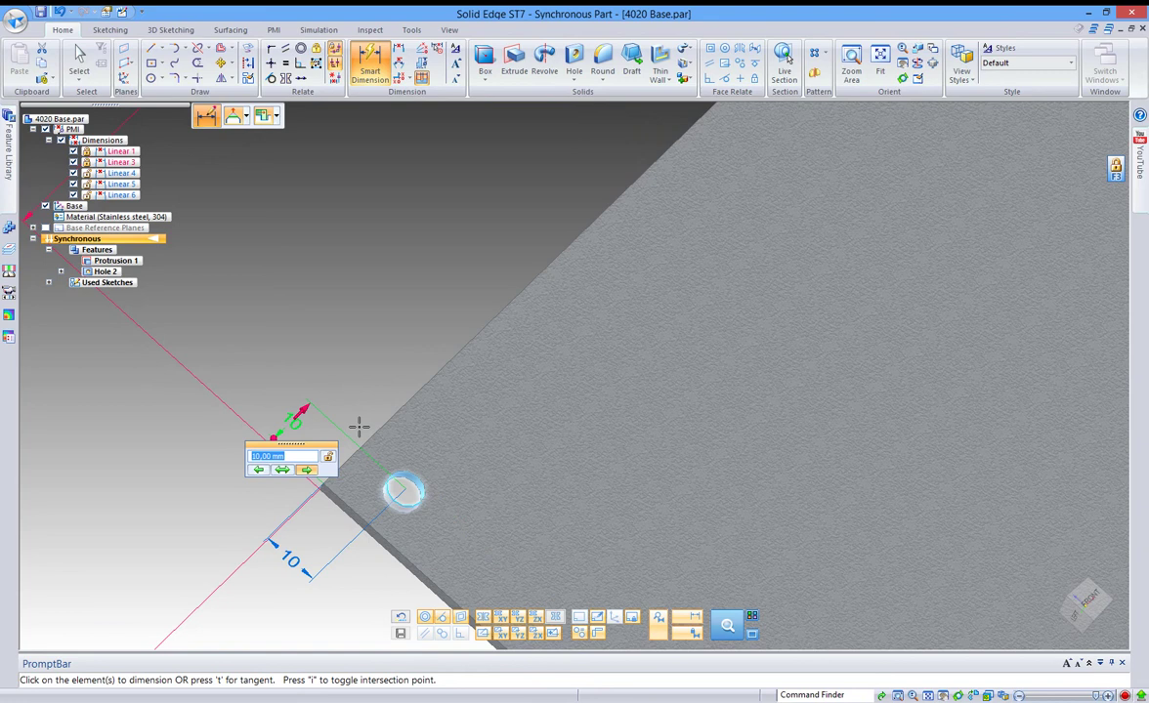
Dimension the hole at the other end of the 300 mm edge from that edge
scroll(358, 426, "down", 3)
scroll(369, 407, "up", 3)
scroll(381, 397, "down", 5)
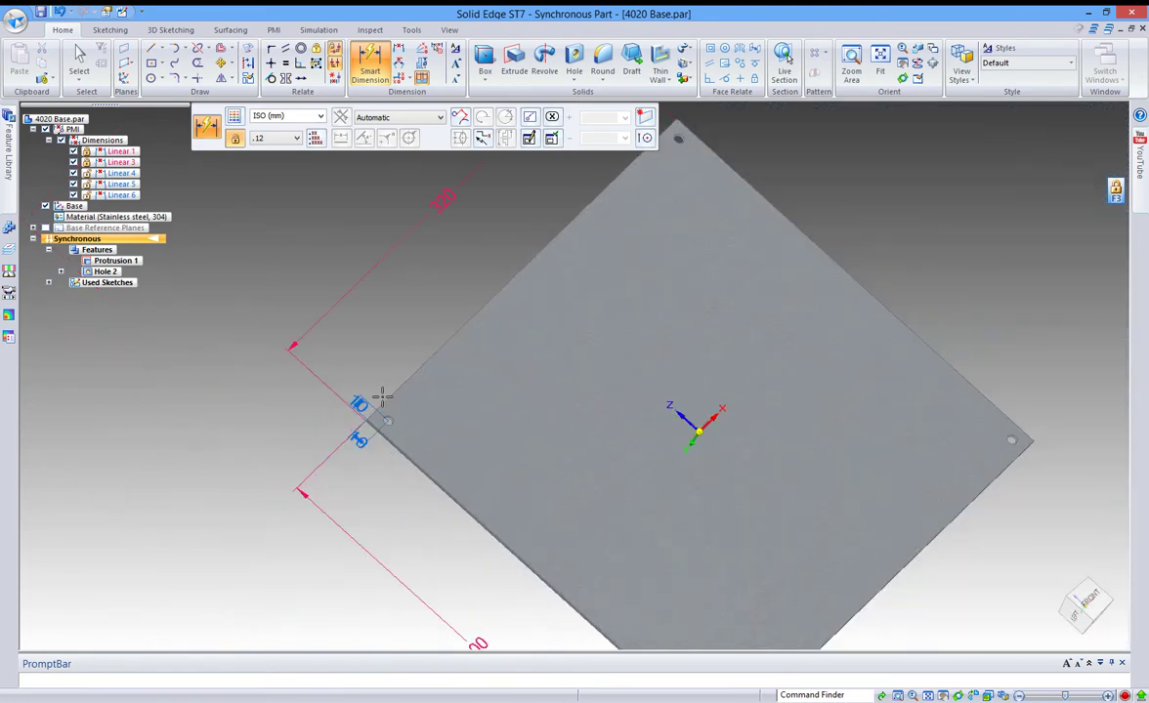
scroll(382, 397, "down", 3)
scroll(543, 576, "up", 6)
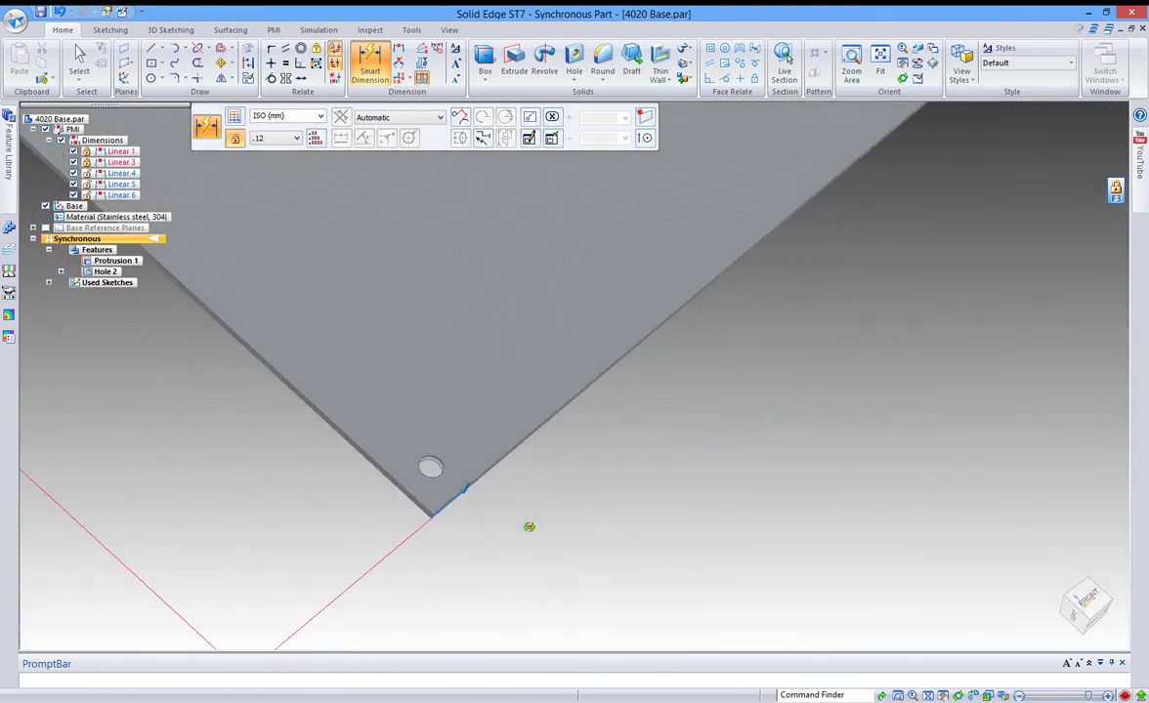
middle_click_drag(528, 527, 518, 525)
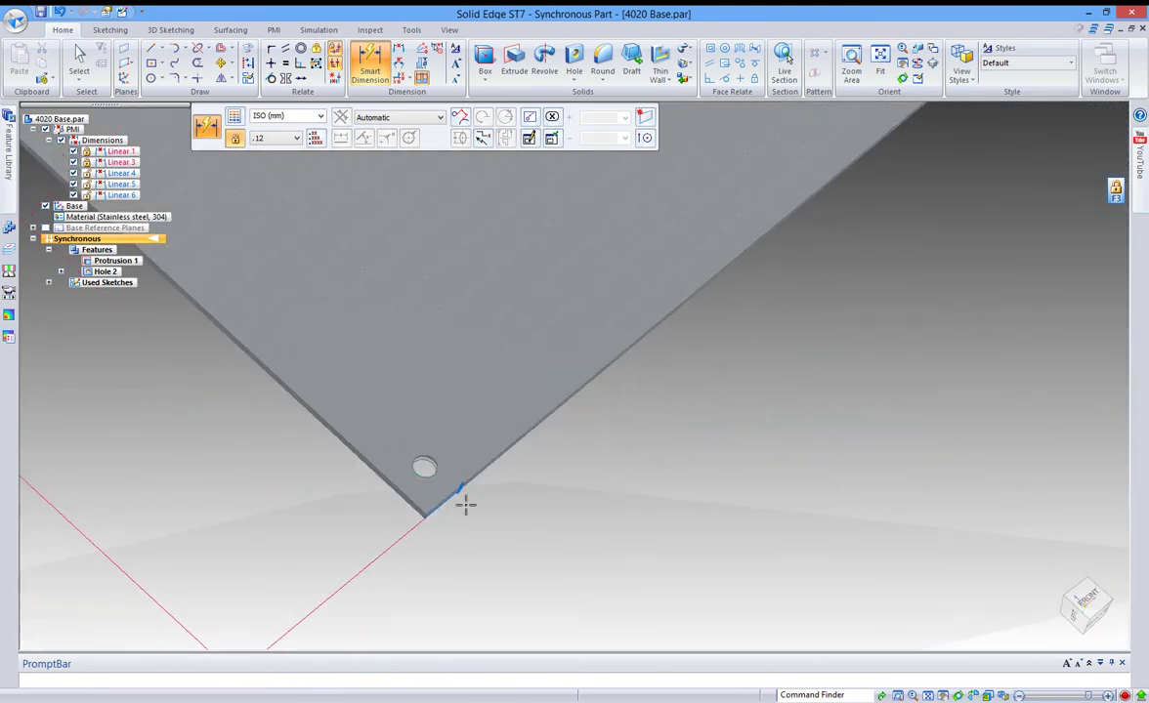
left_click(420, 470)
left_click(386, 480)
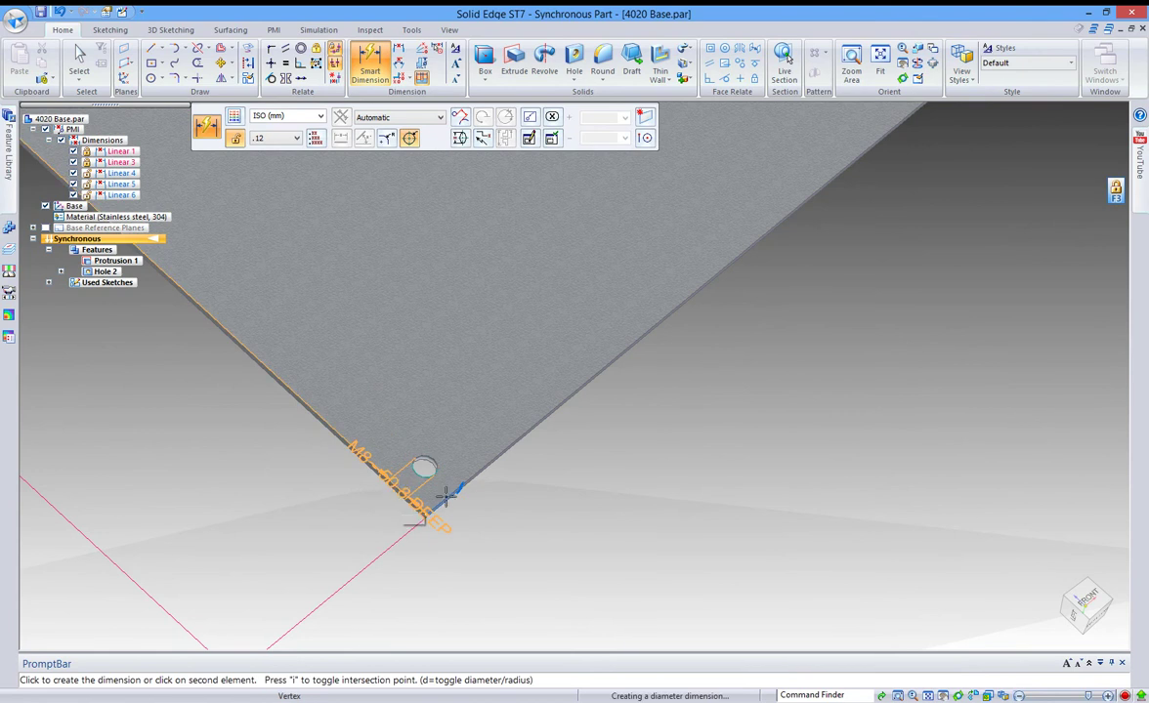
left_click(493, 534)
left_click(496, 529)
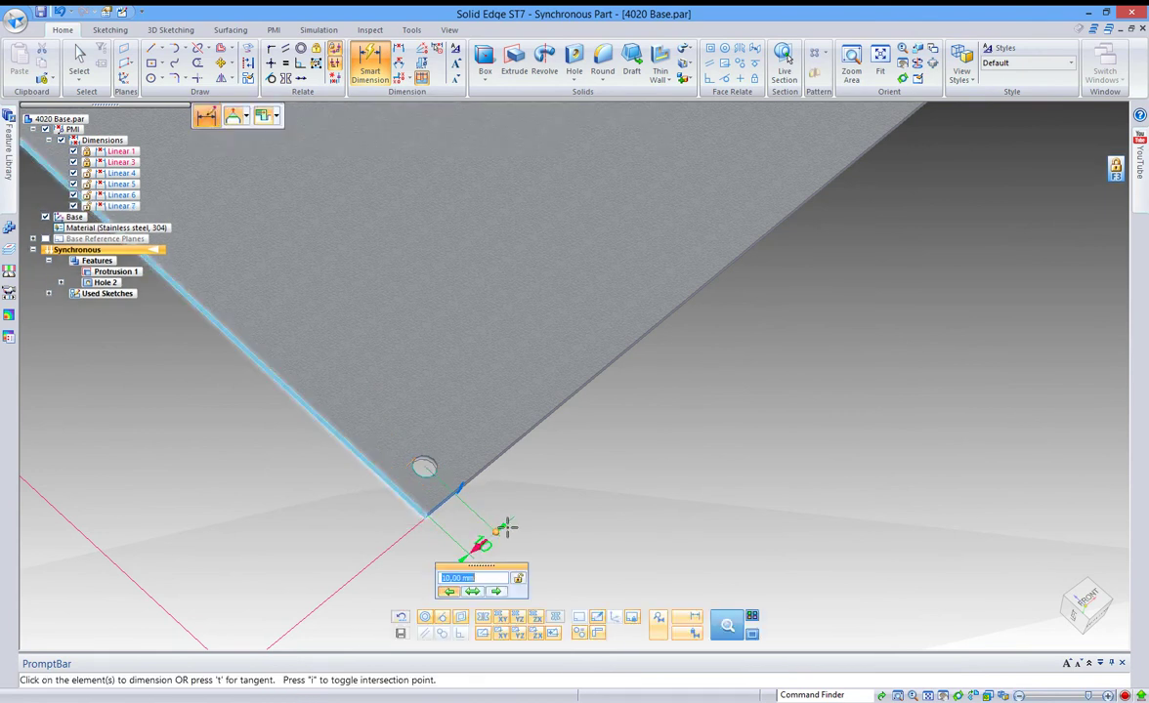
Dimension this second corner hole's centre from the adjacent edge parallel to X and leave the Smart Dimension command
left_click(422, 479)
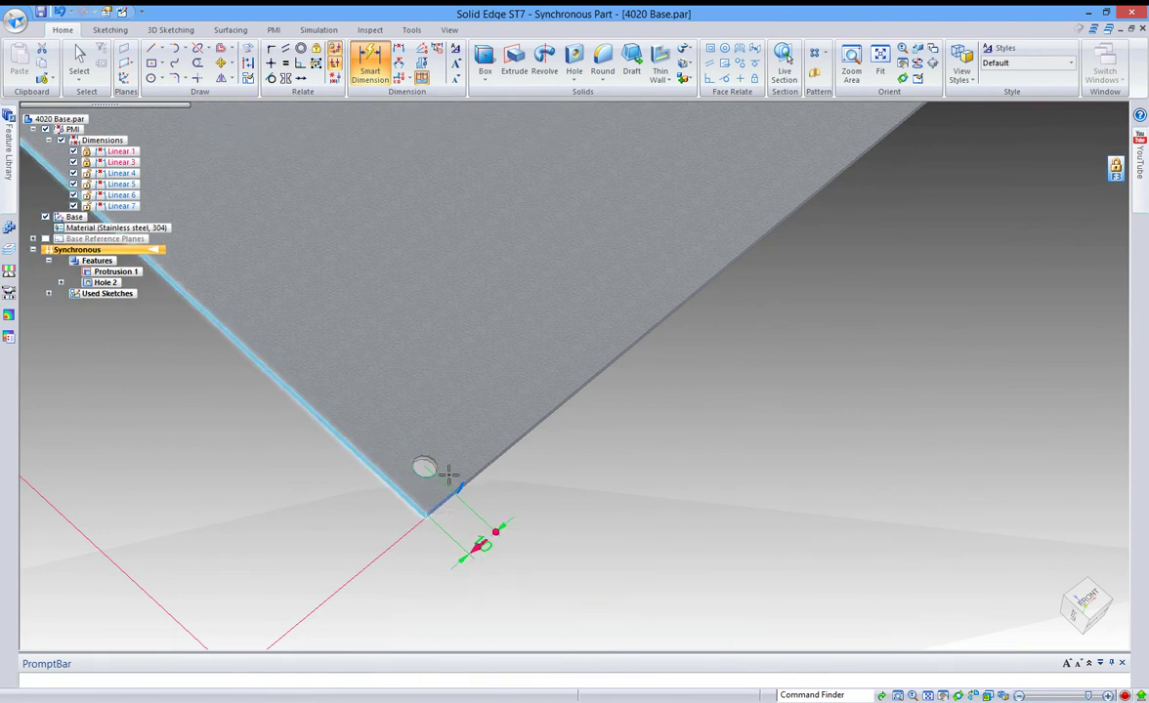
left_click(472, 475)
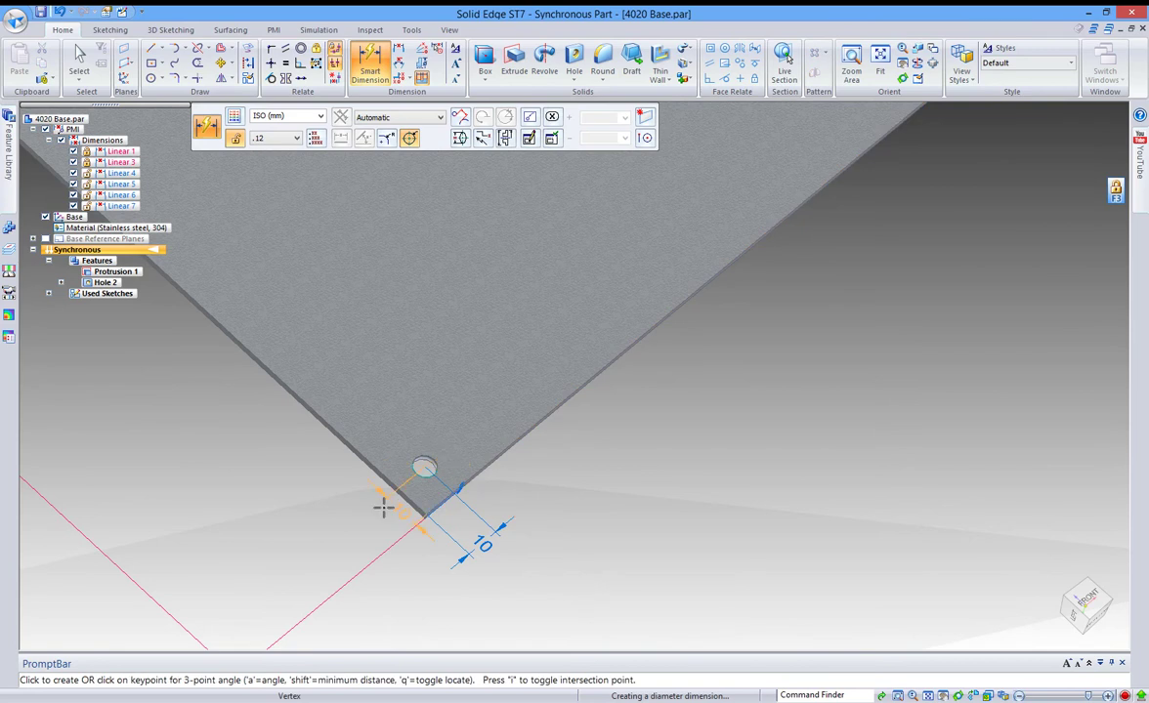
left_click(372, 515)
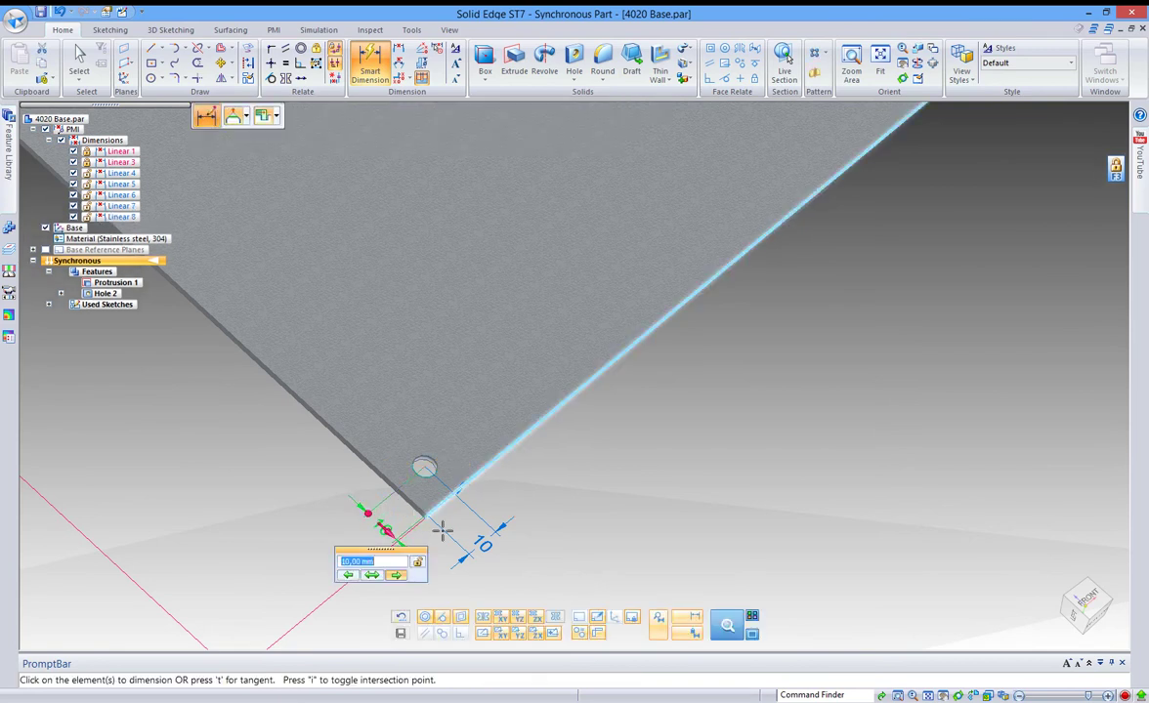
left_click(79, 58)
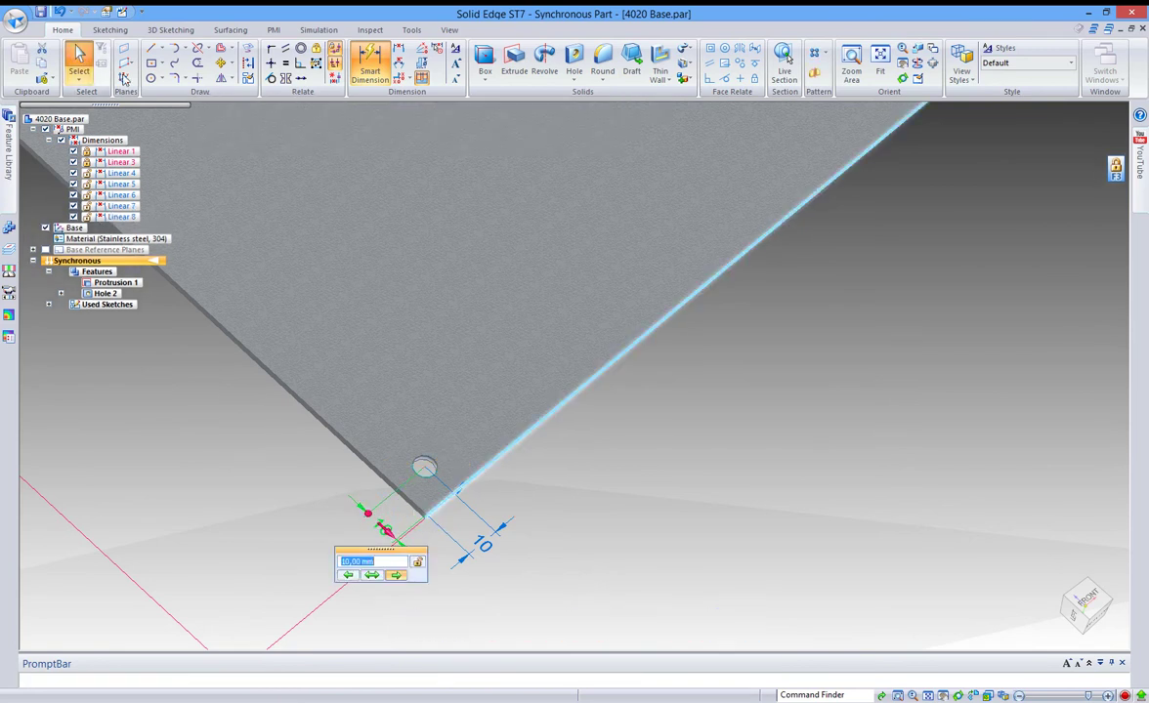
Set the plate's size along the Z direction to 250 mm with the hole position dimensions in place
scroll(545, 461, "down", 5)
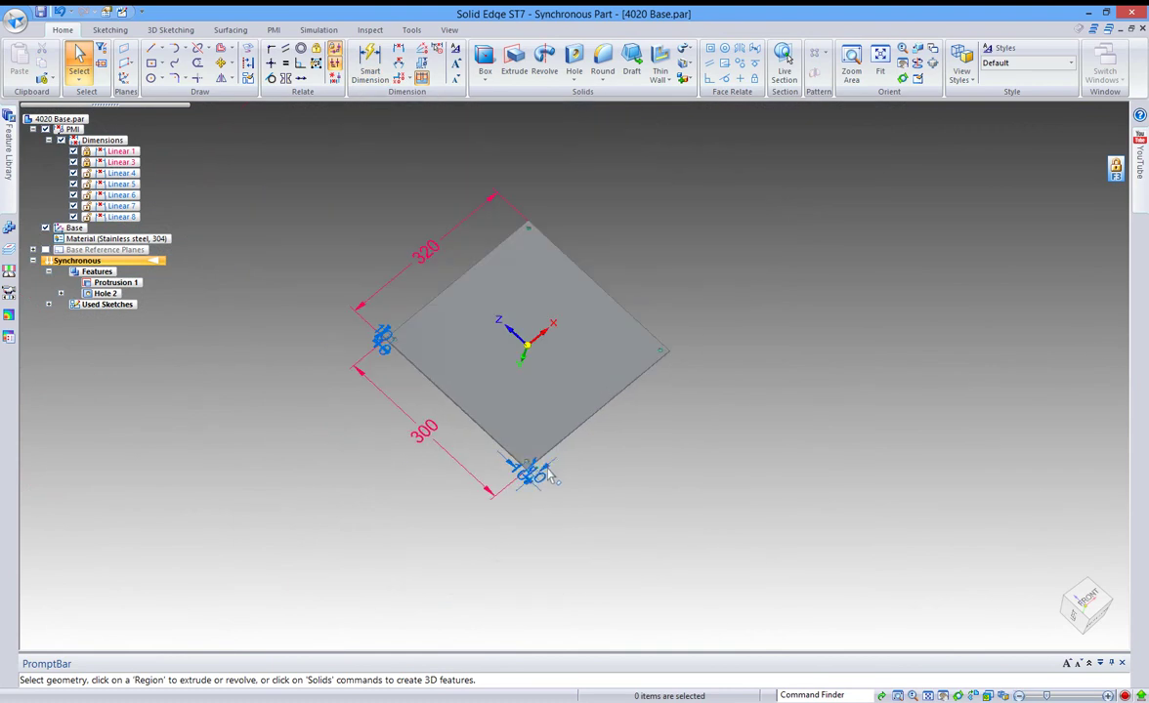
scroll(718, 333, "up", 1)
scroll(299, 399, "up", 2)
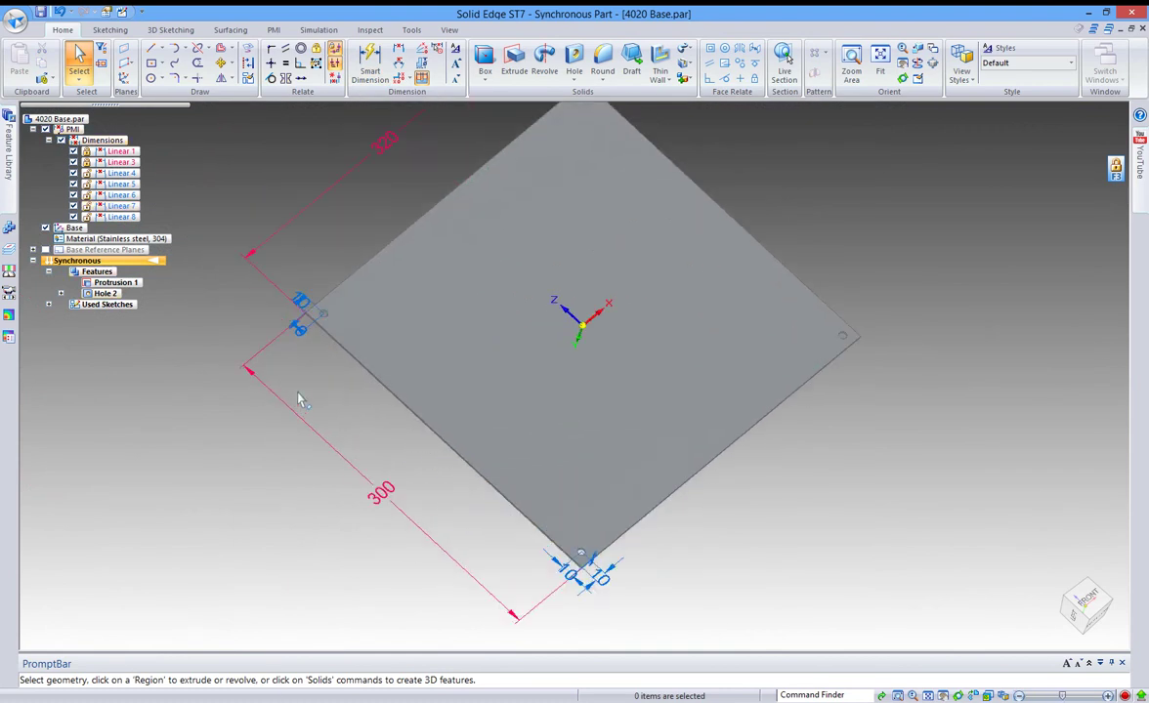
scroll(648, 436, "down", 1)
scroll(805, 471, "up", 1)
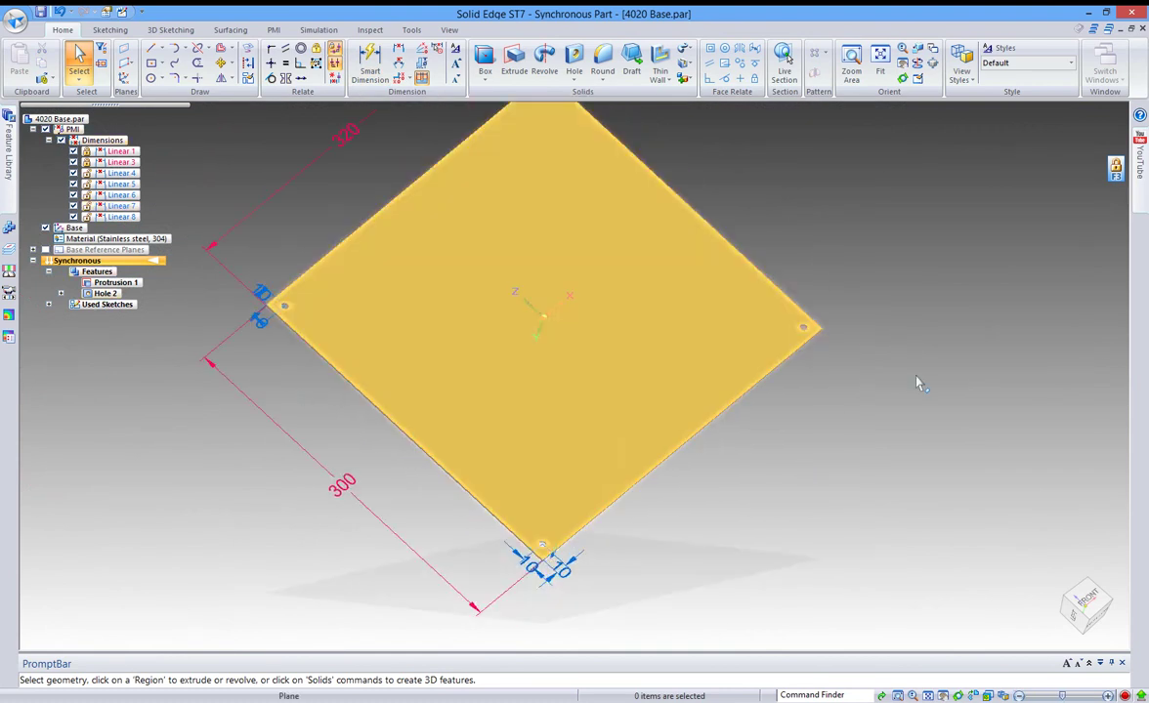
left_click(339, 493)
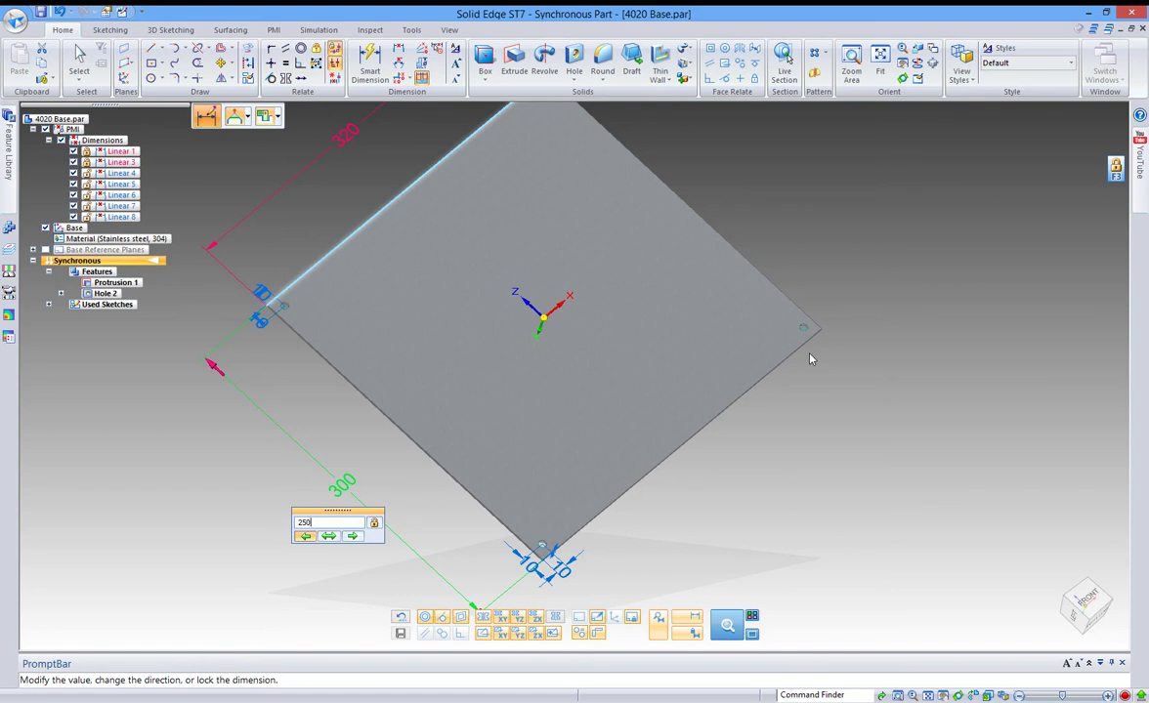
key("Return")
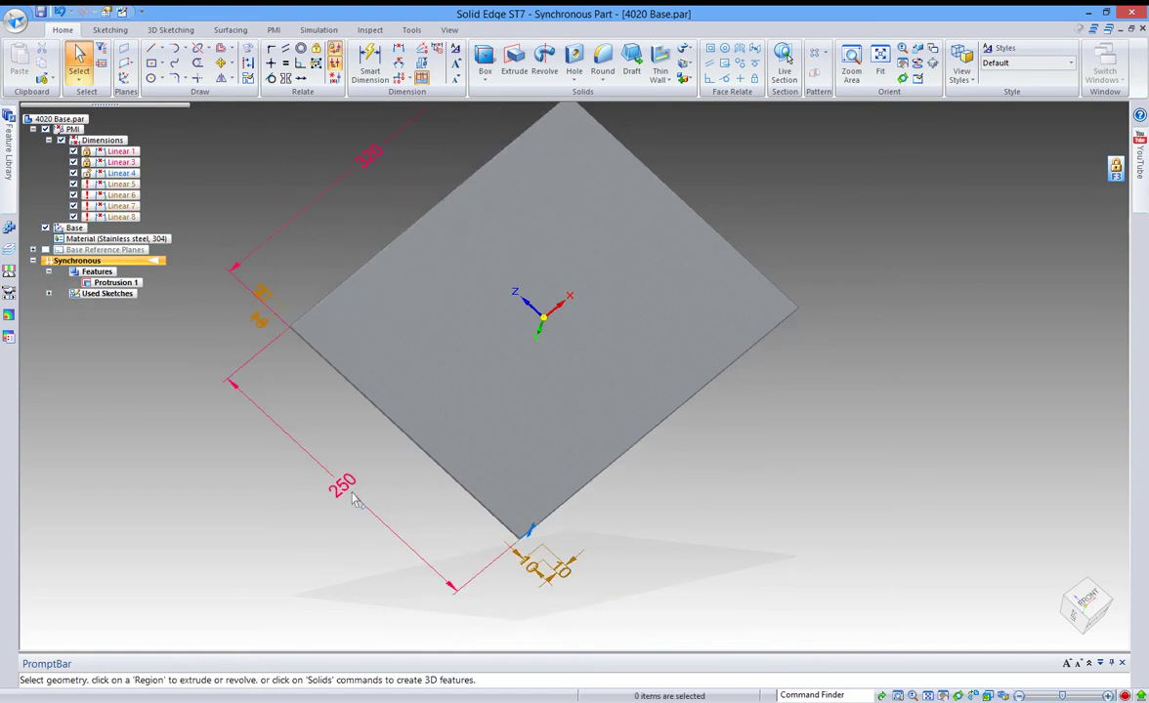
Set the plate's Z-direction size to 290 mm
left_click(353, 498)
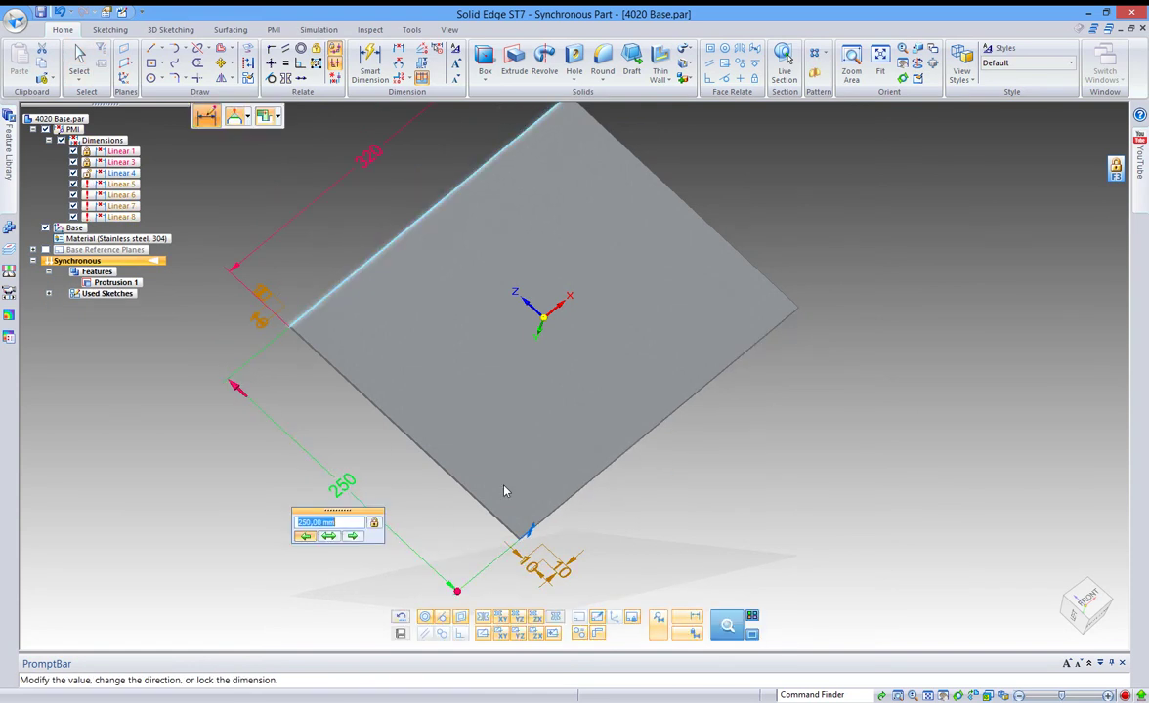
type("290")
key("Return")
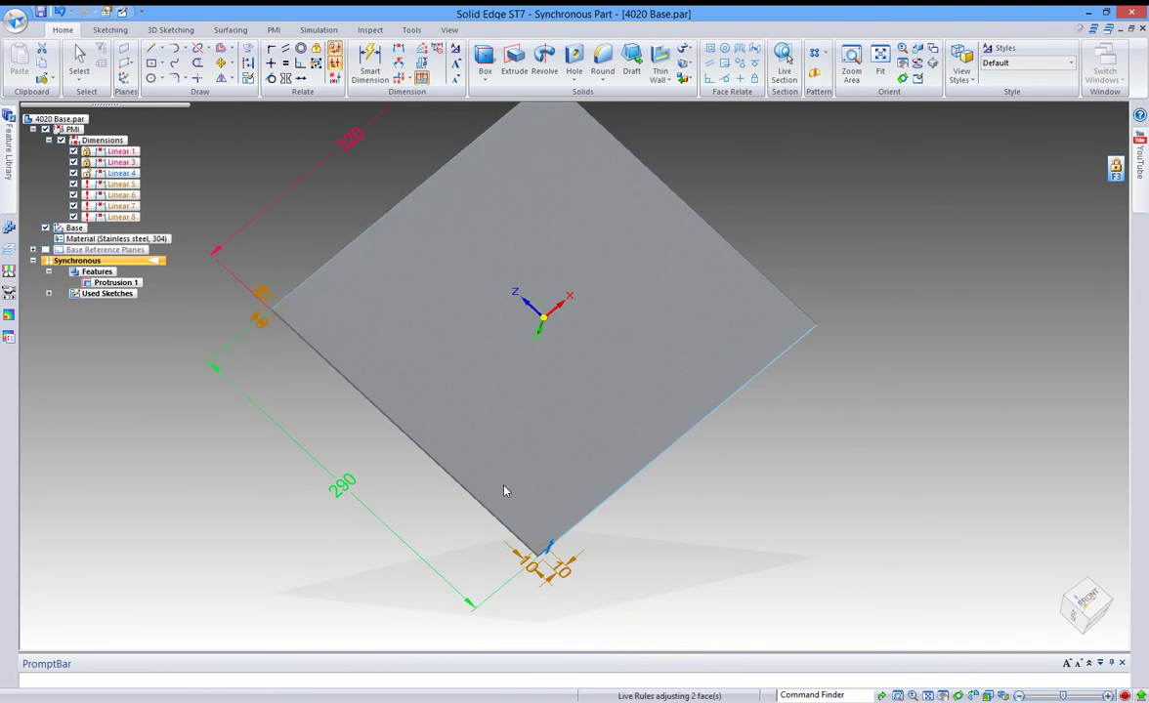
Increase the plate's Z-direction size to 300 mm and on to 310 mm
left_click(308, 461)
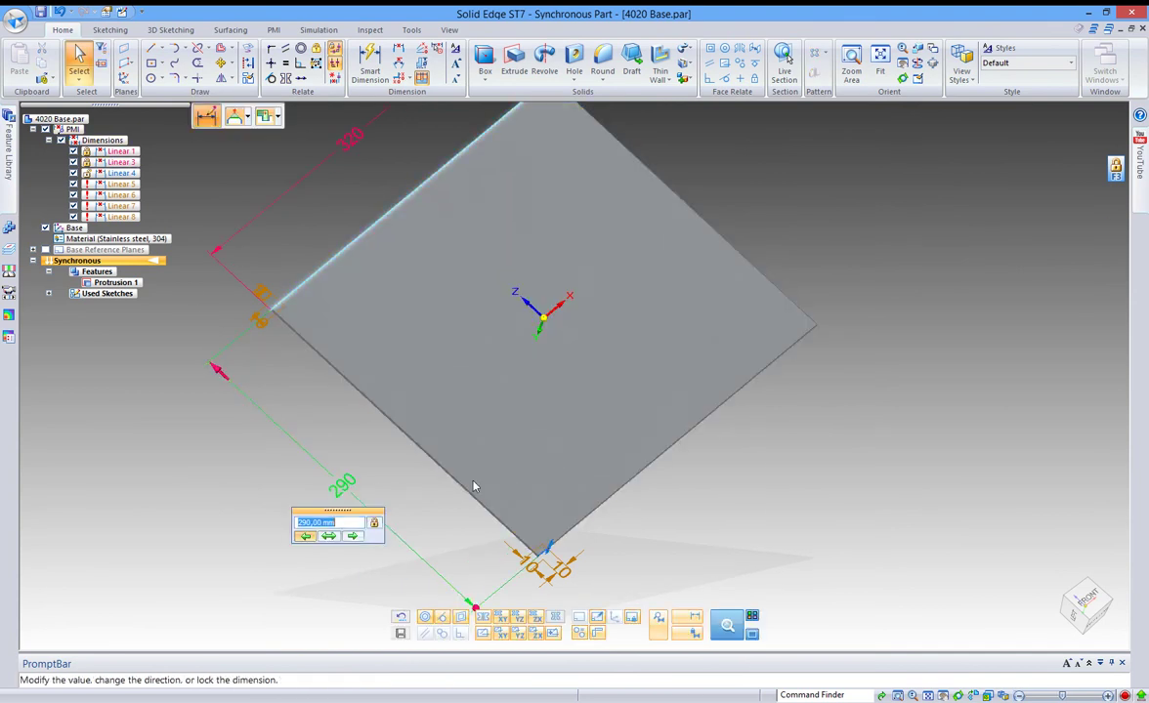
key("Return")
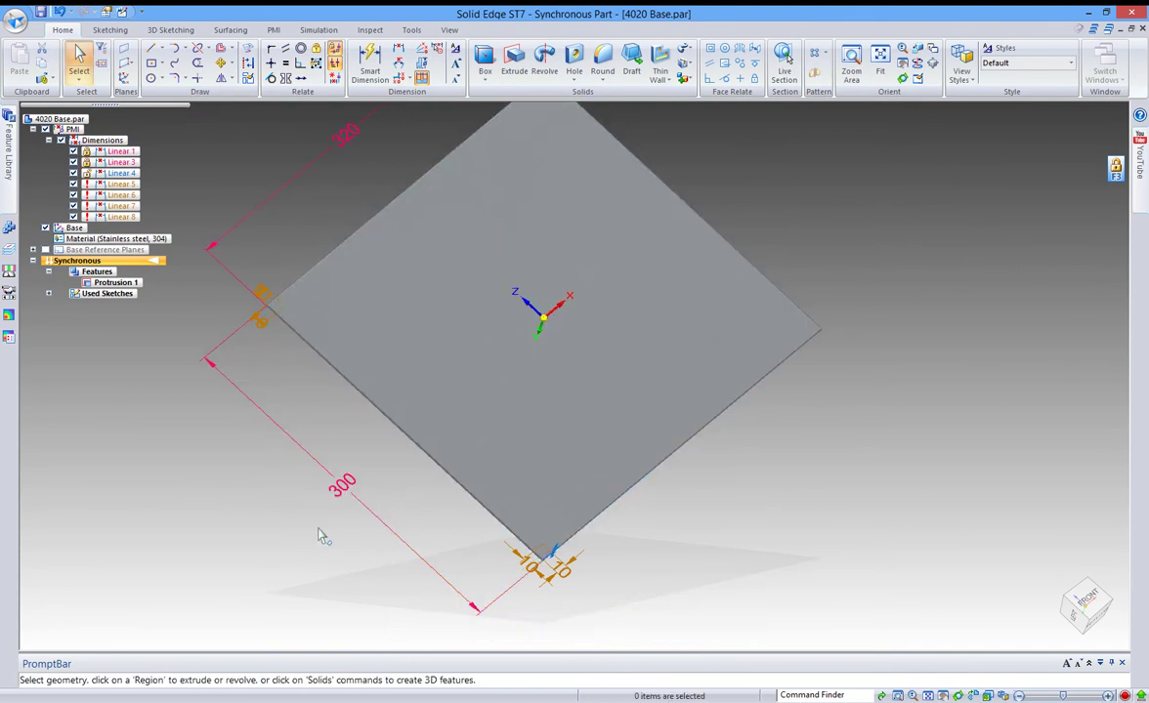
left_click(341, 487)
type("310")
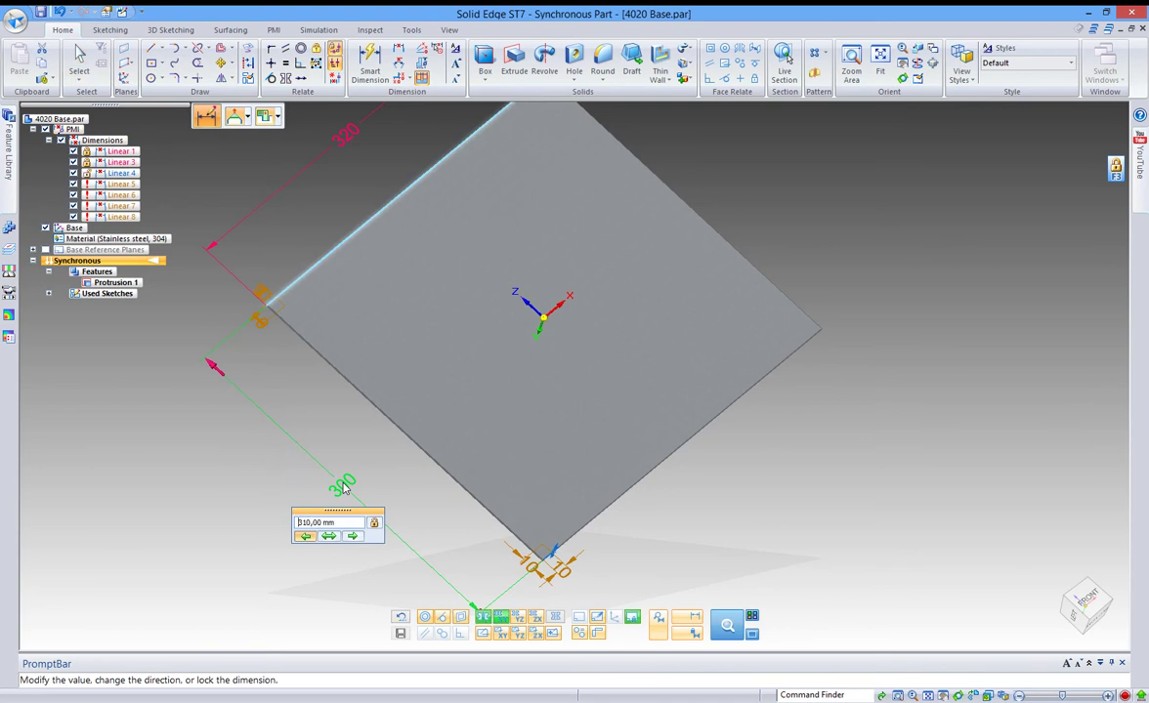
key("Return")
Examine the hole locations and their position dimensions at both corners of the 310 mm edge
scroll(264, 293, "up", 5)
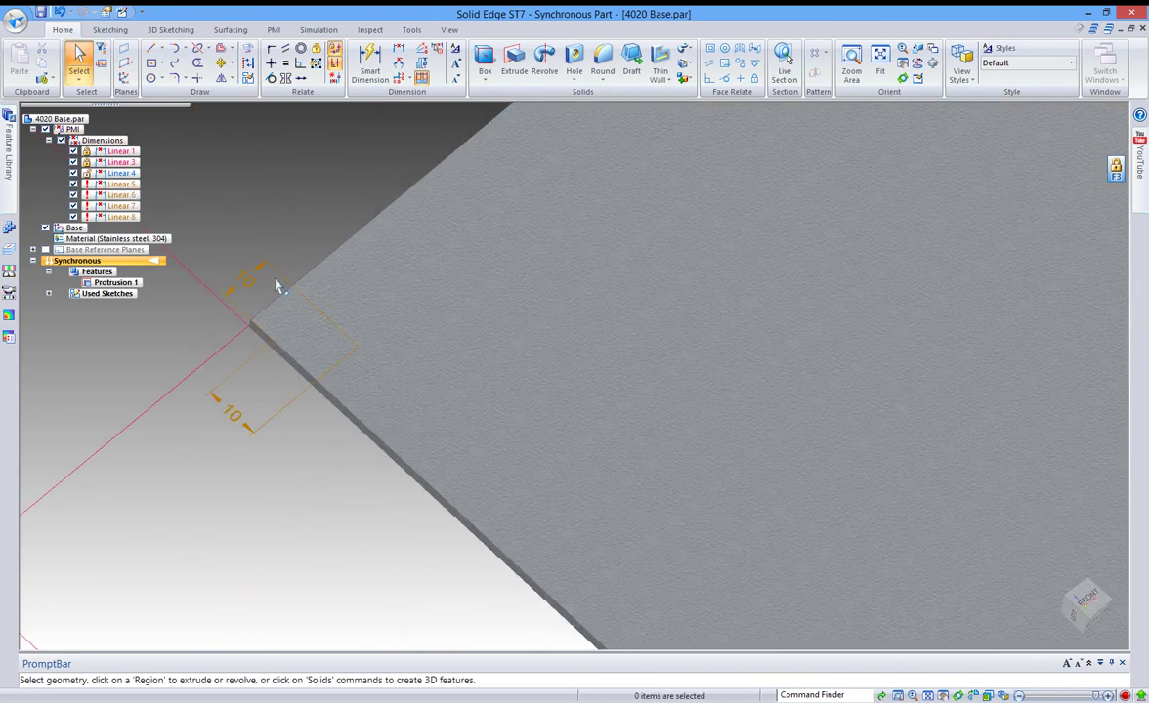
scroll(279, 284, "down", 4)
scroll(329, 327, "down", 2)
scroll(584, 550, "up", 6)
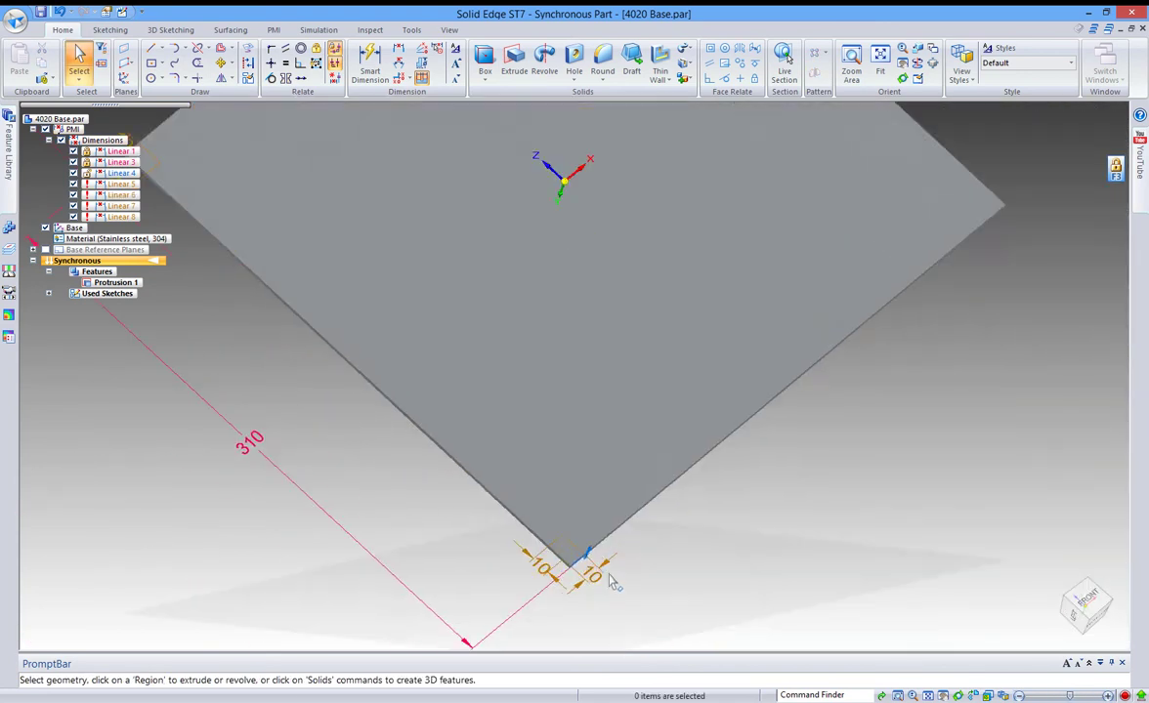
middle_click_drag(584, 550, 636, 262)
middle_click_drag(558, 451, 609, 441)
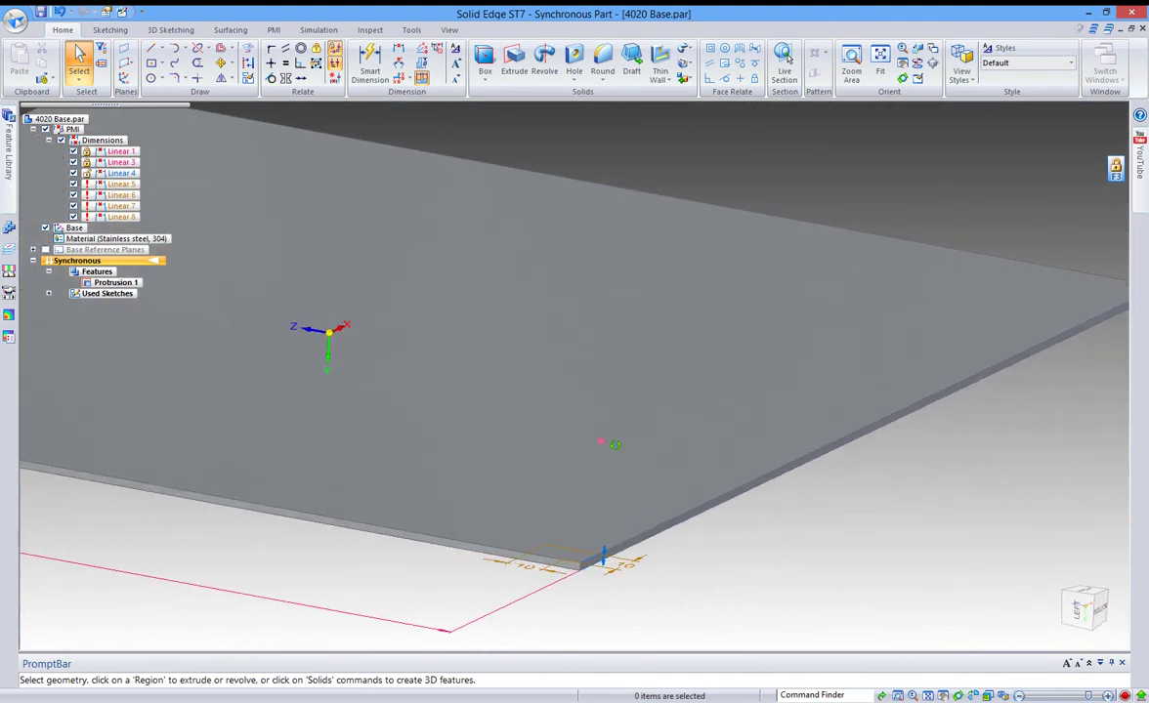
scroll(595, 453, "down", 5)
scroll(586, 461, "up", 3)
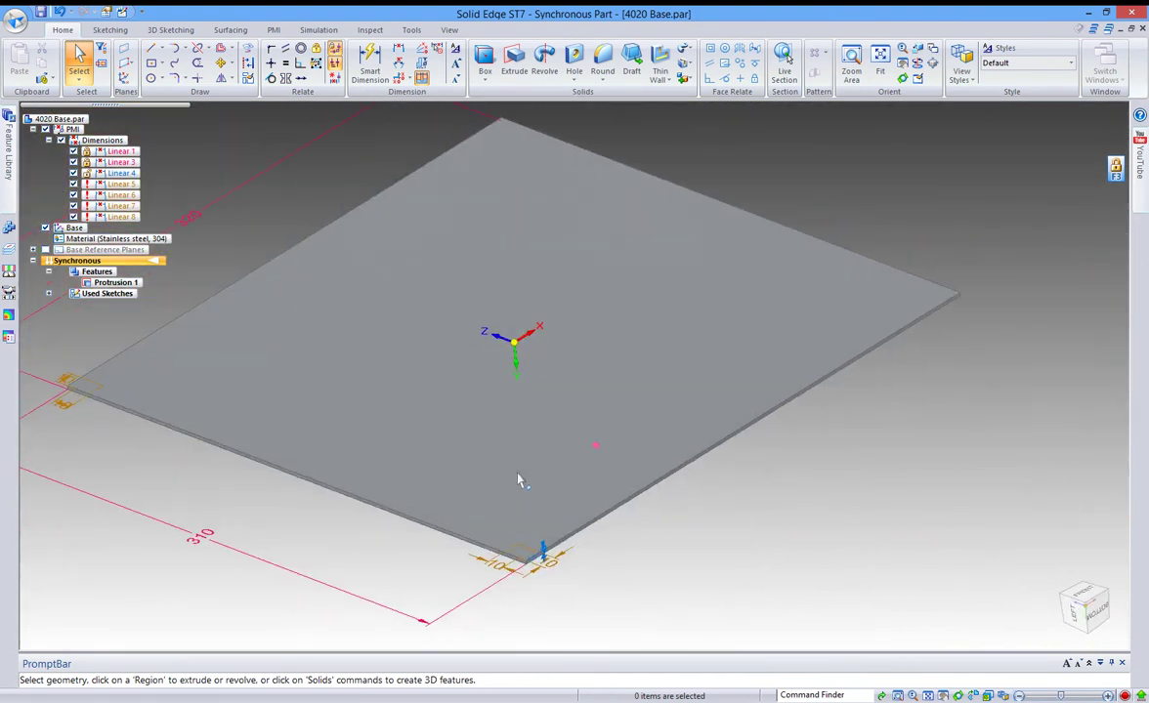
Undo the last four changes to the plate's Z-direction size
key("ctrl+z")
key("ctrl+z")
key("ctrl+z")
key("ctrl+z")
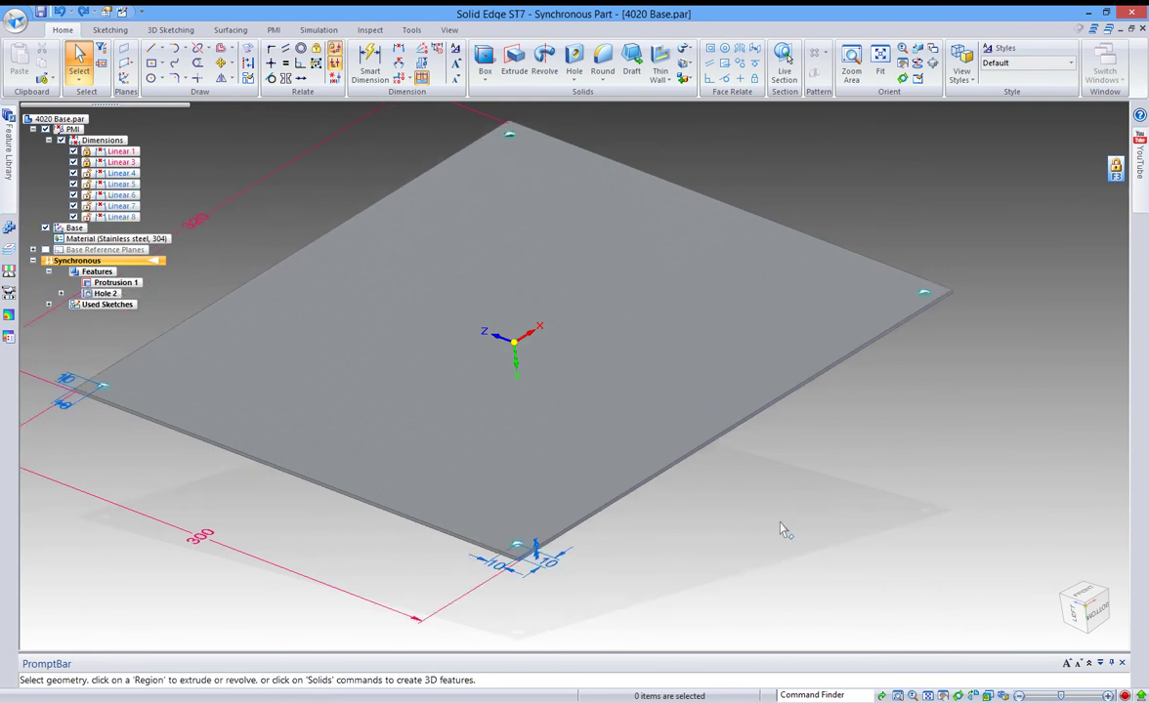
Set the plate's Z-direction size to 290 mm and inspect the hole position at the corner near the coordinate handle's -Z side
scroll(781, 520, "down", 2)
scroll(429, 521, "up", 1)
left_click(420, 518)
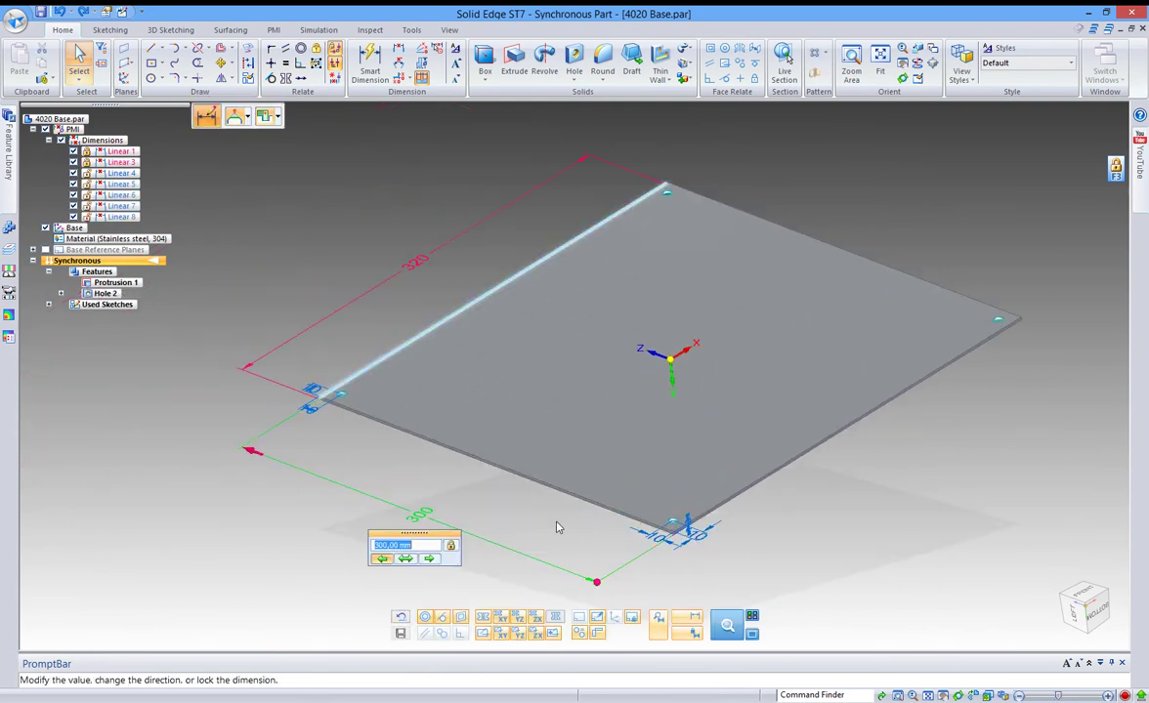
type("290")
key("Return")
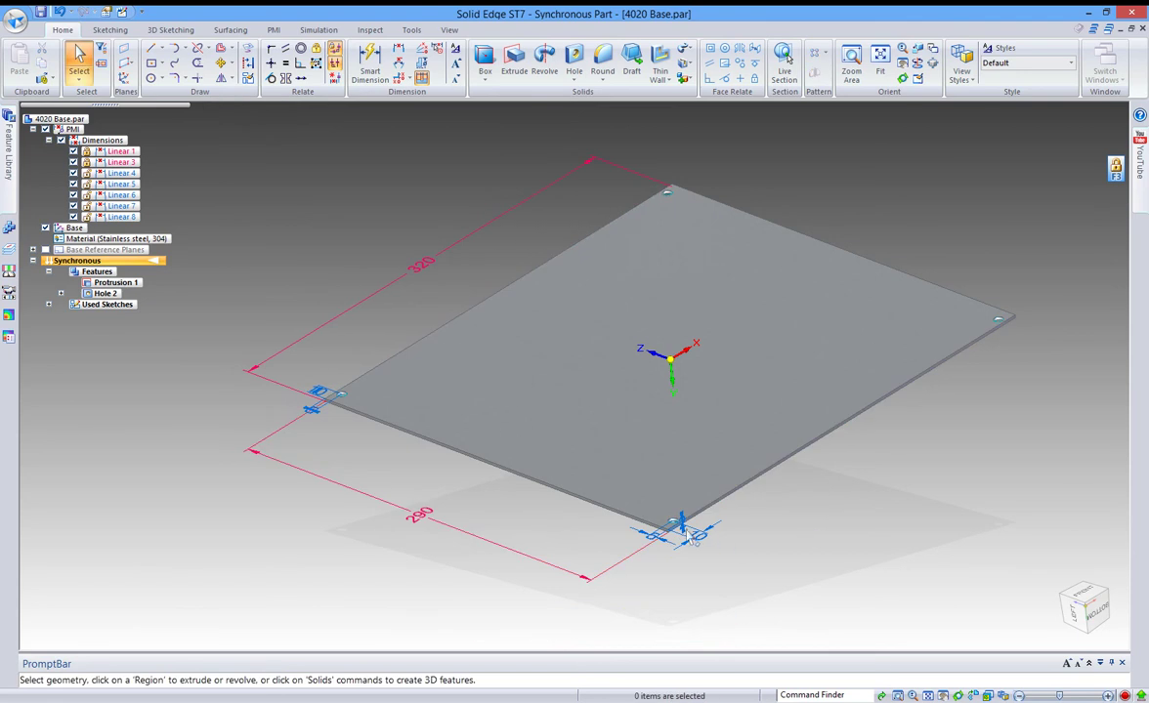
scroll(678, 526, "up", 3)
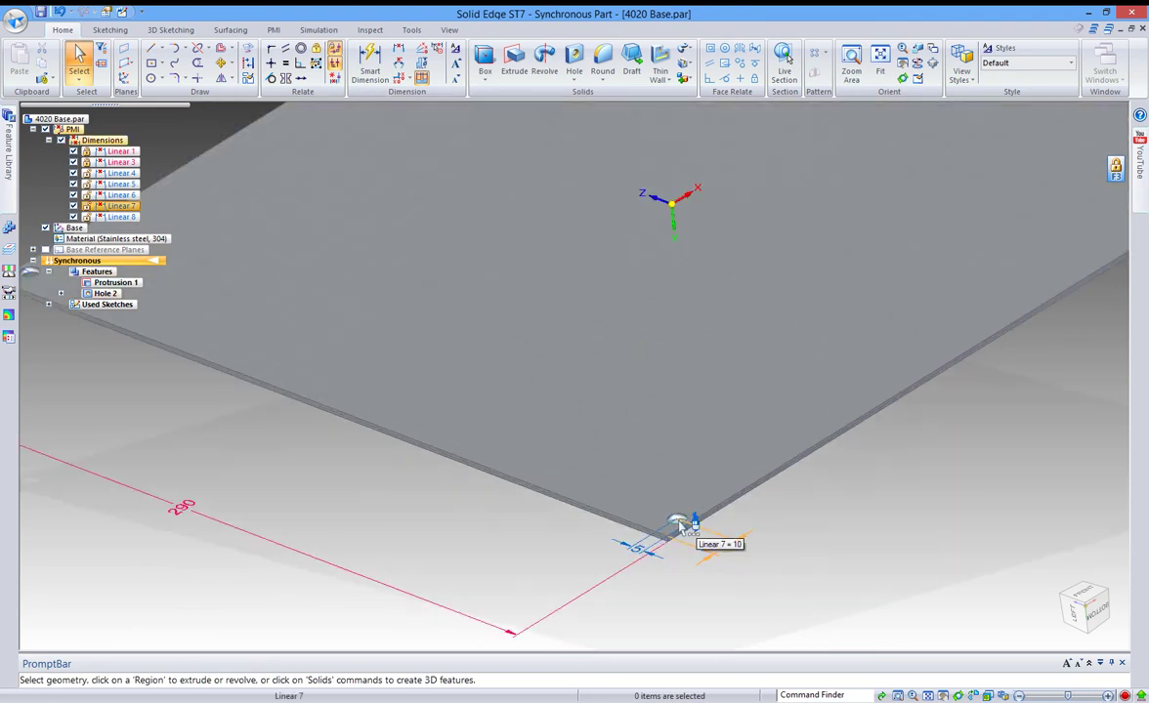
scroll(679, 526, "down", 2)
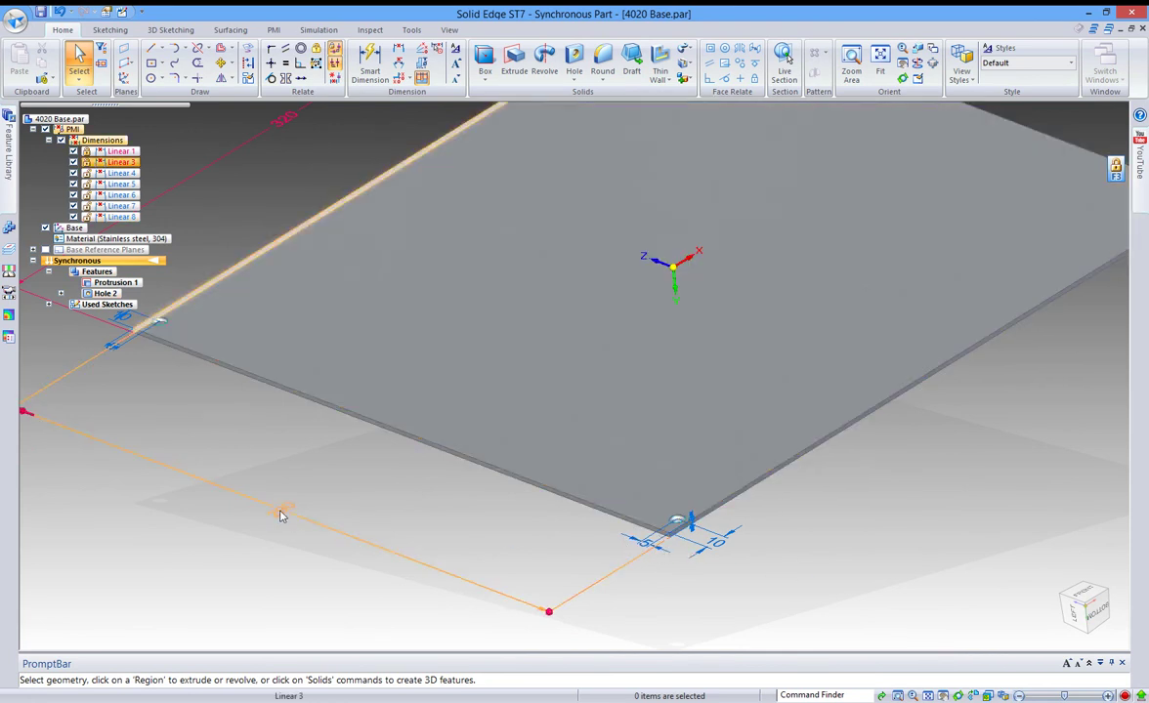
Set the plate's Z-direction size to 300 mm and deselect the dimension
left_click(282, 518)
key("Return")
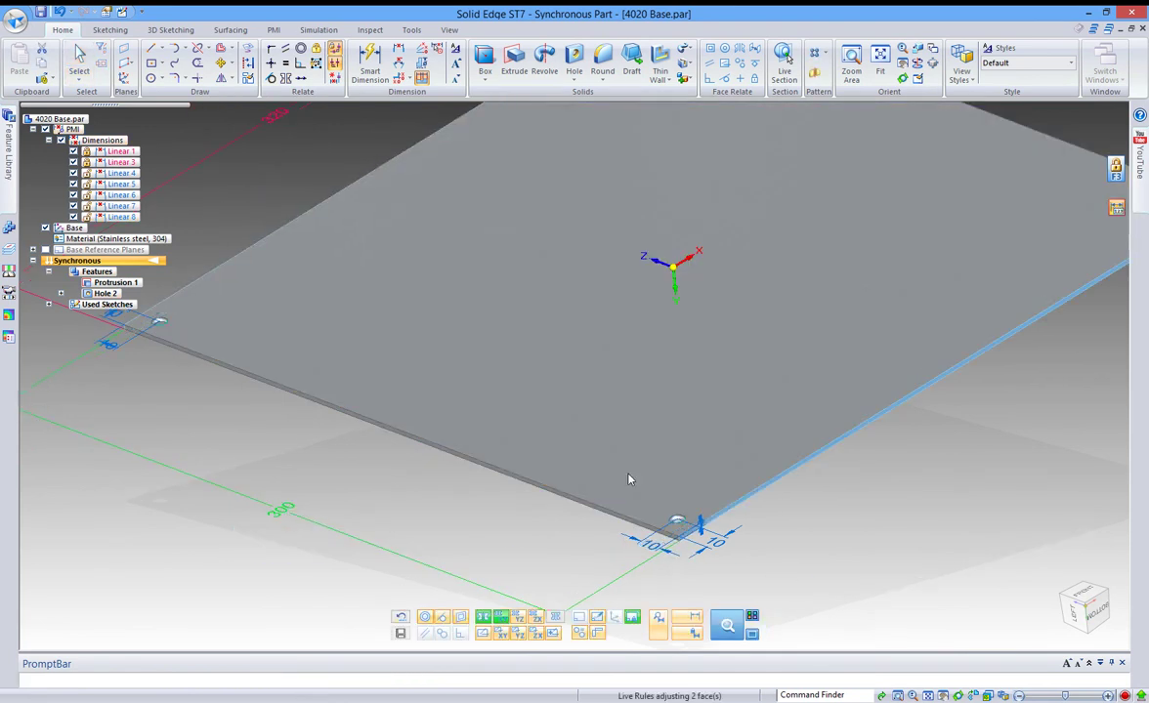
left_click(867, 523)
Lock the 10 mm X-direction position dimension of the hole at the corner shared by the 300 mm and 320 mm dimensions
scroll(850, 520, "down", 2)
scroll(427, 395, "up", 5)
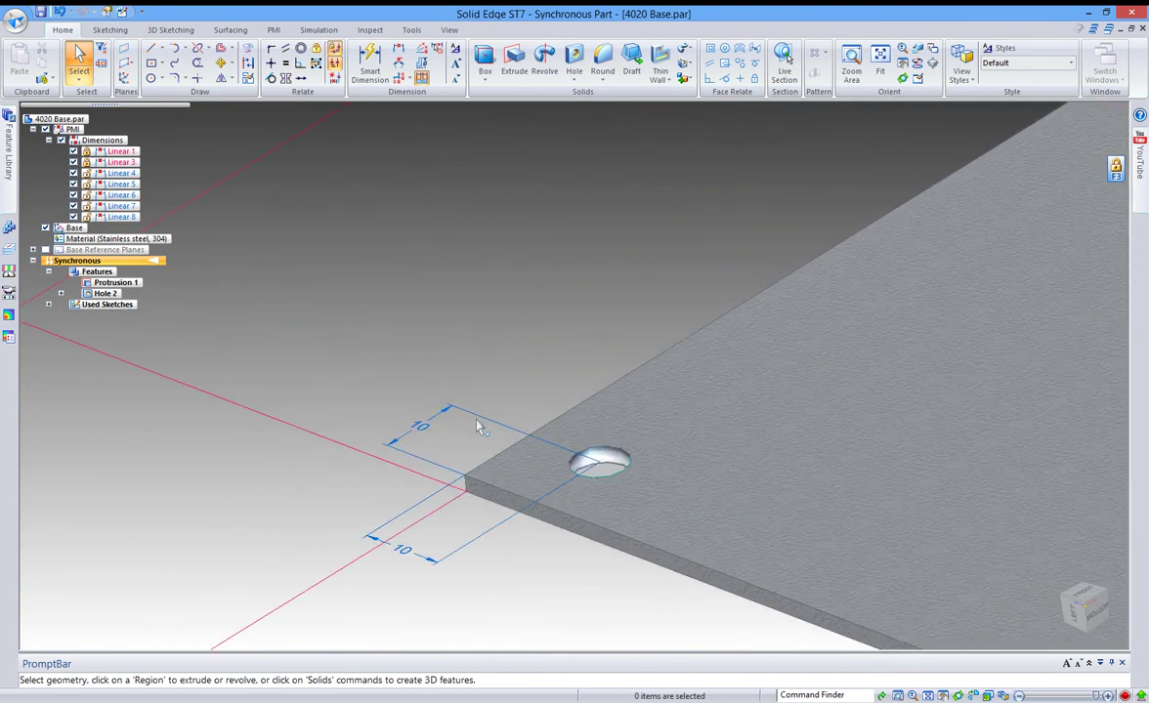
scroll(474, 459, "down", 5)
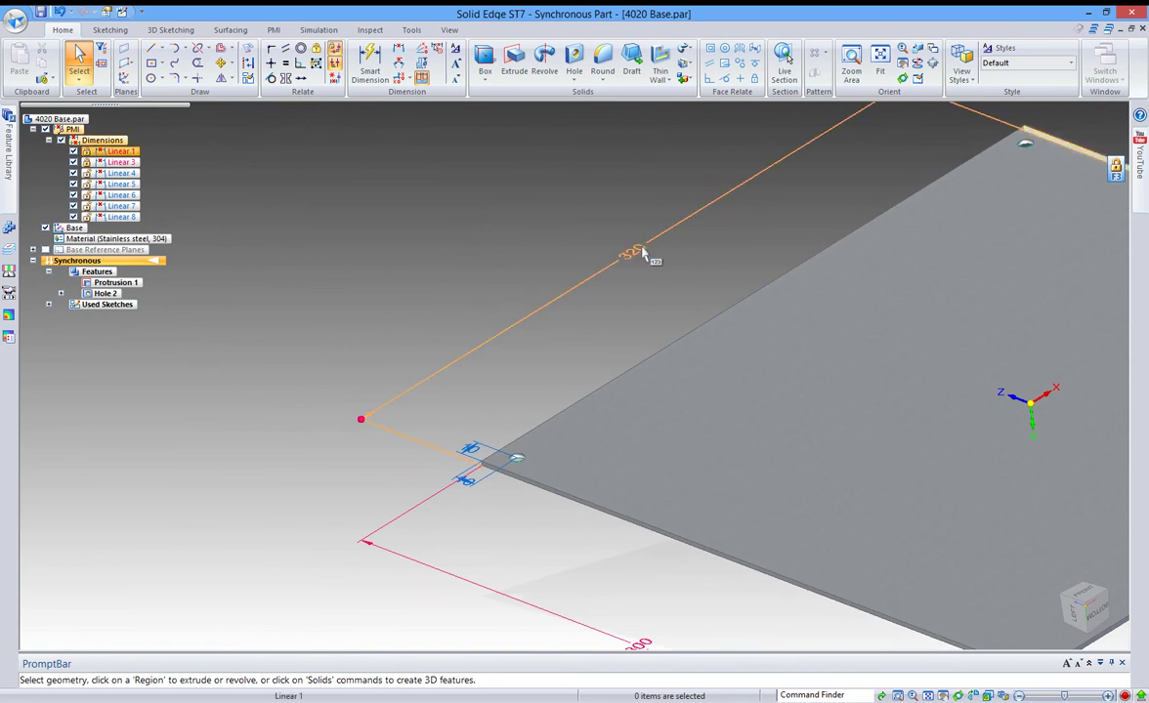
scroll(493, 447, "up", 3)
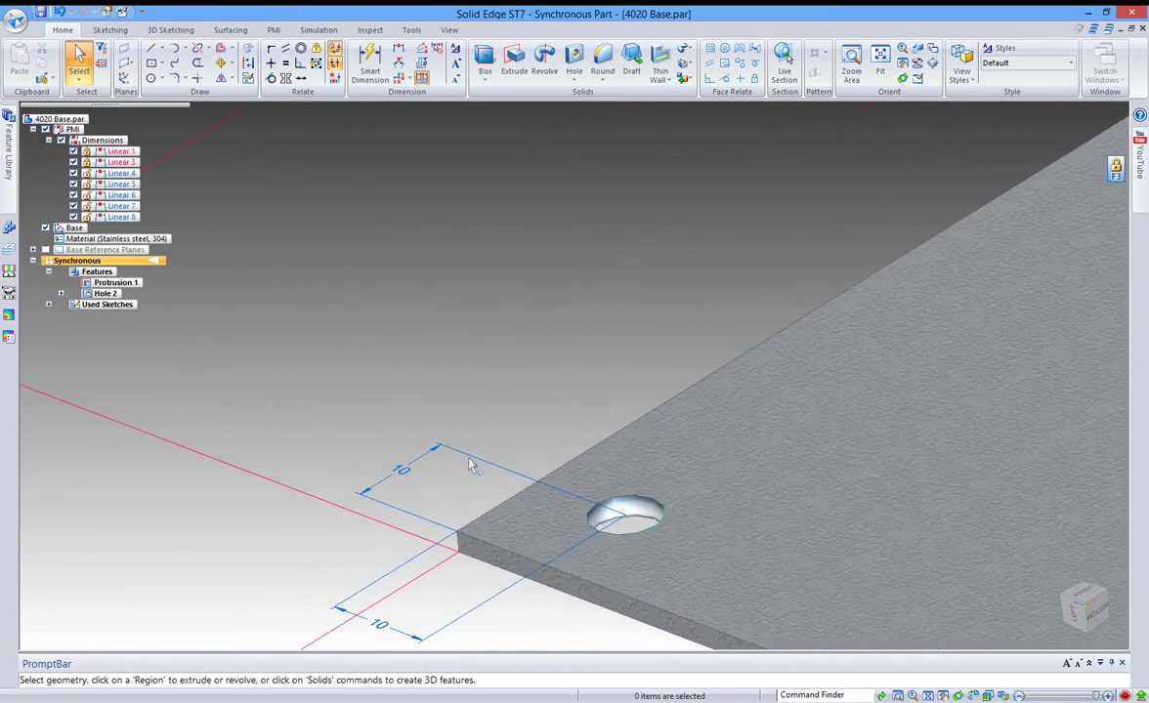
left_click(446, 454)
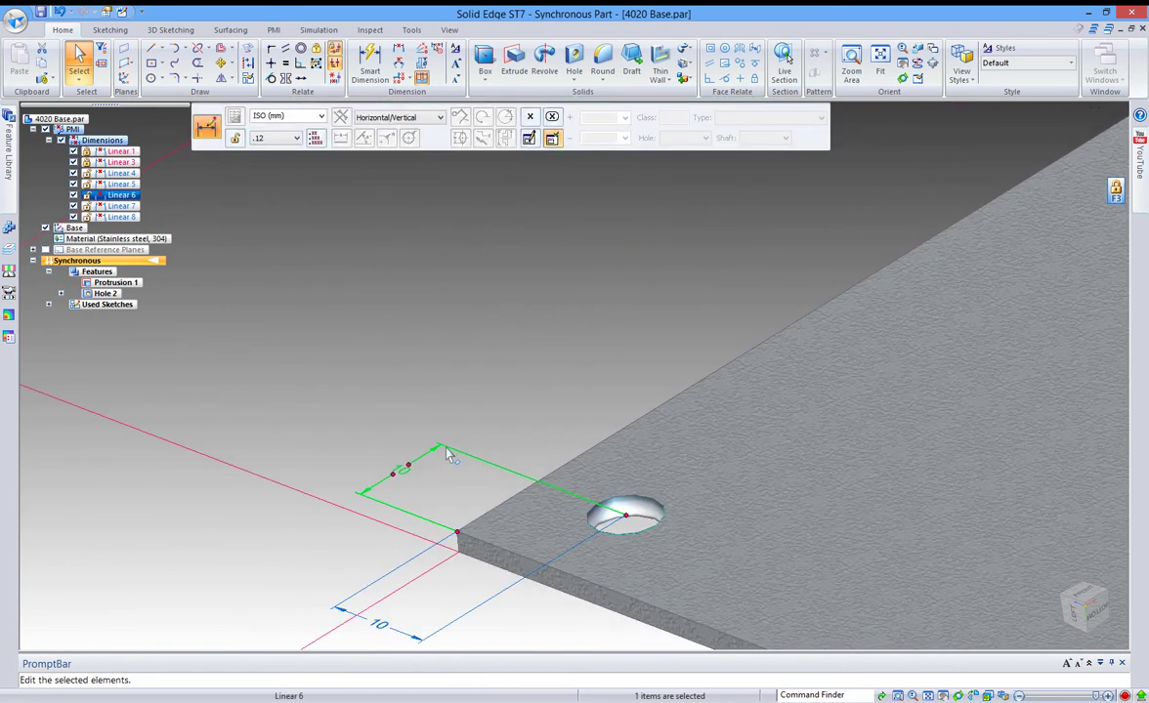
left_click(482, 410)
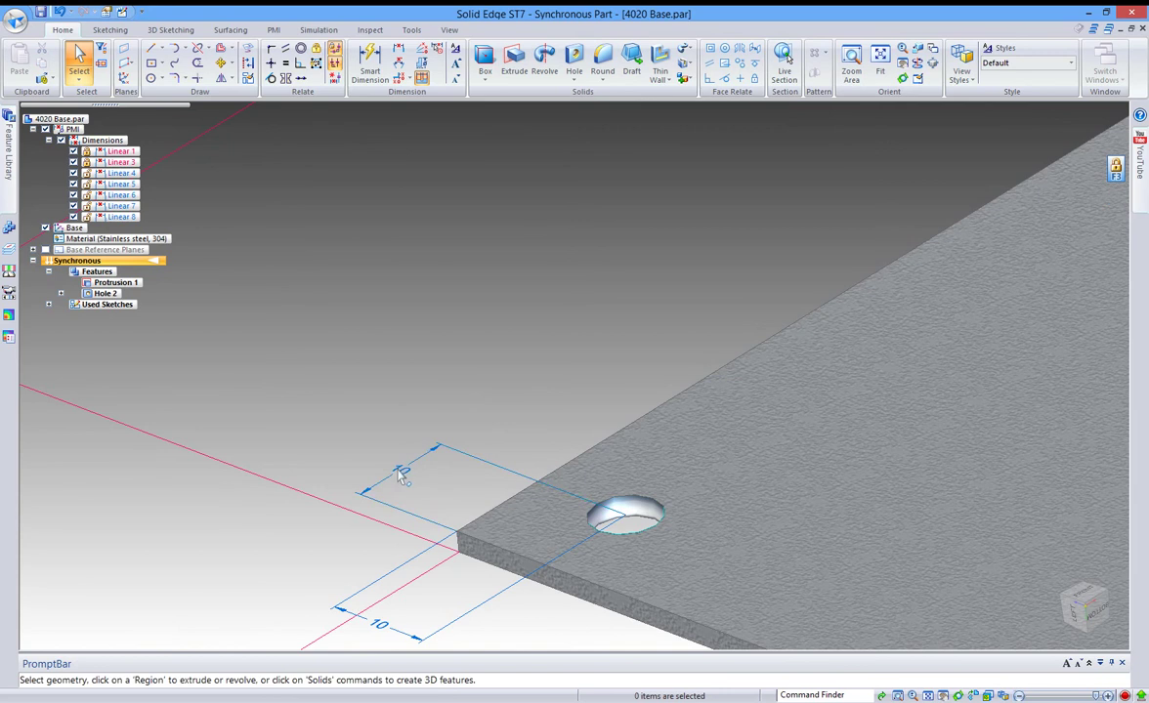
left_click(401, 470)
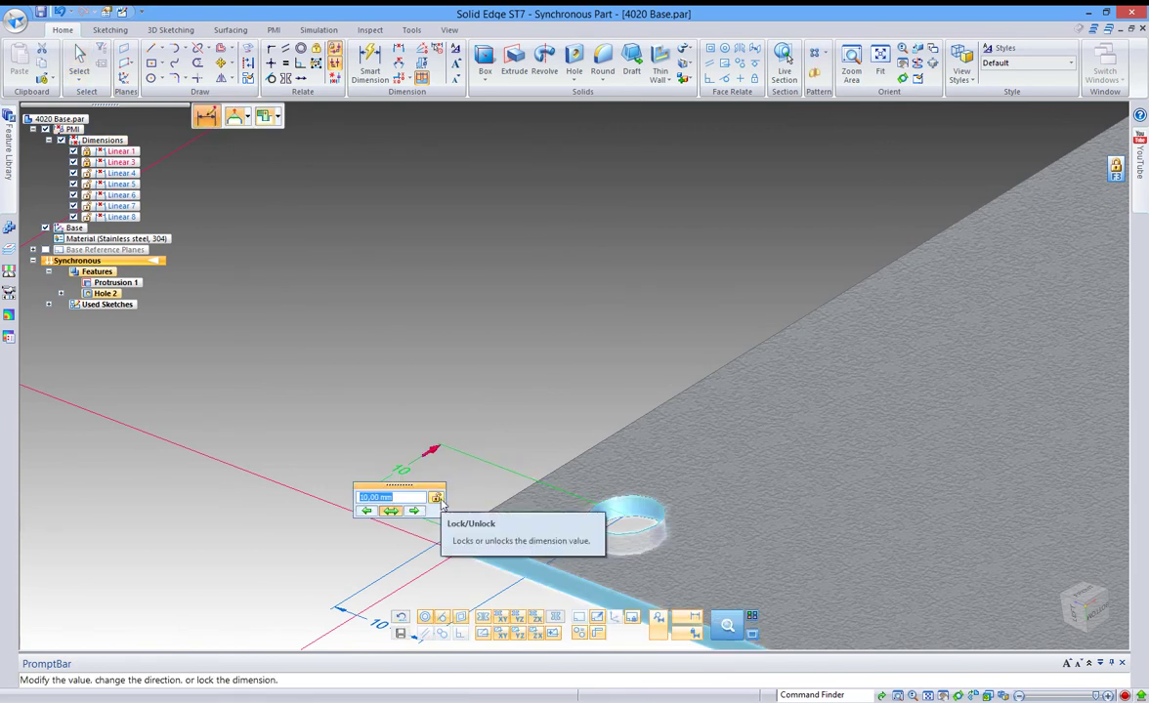
left_click(436, 499)
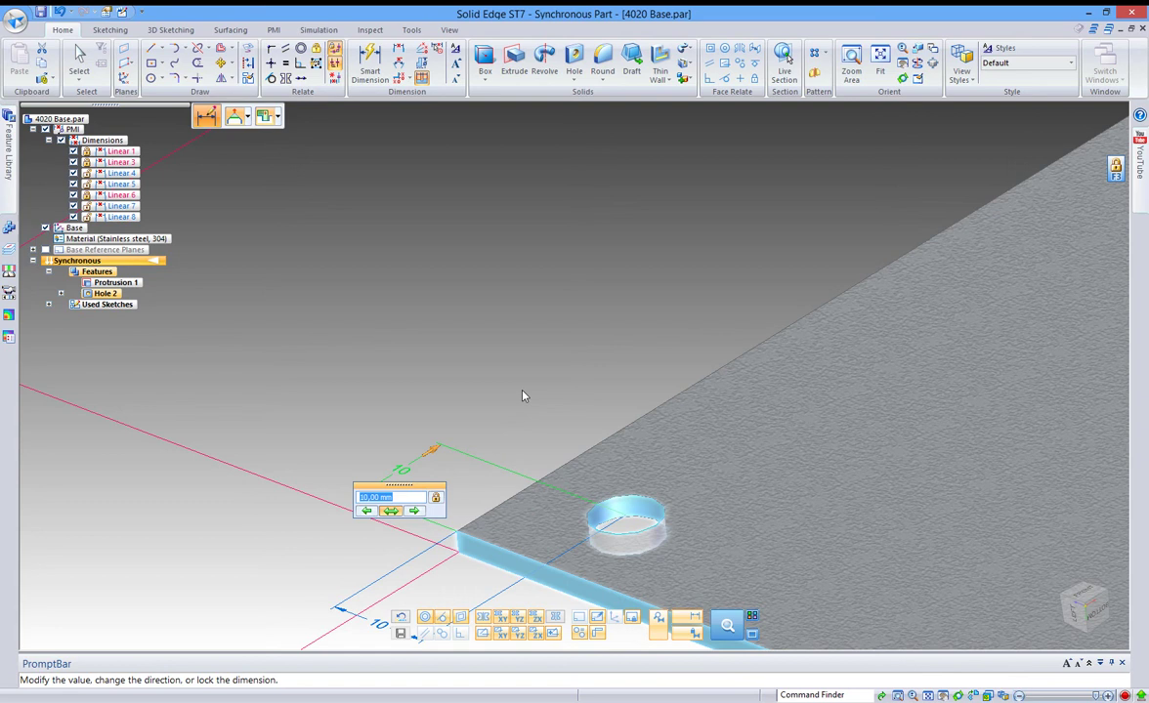
key("Tab")
key("Return")
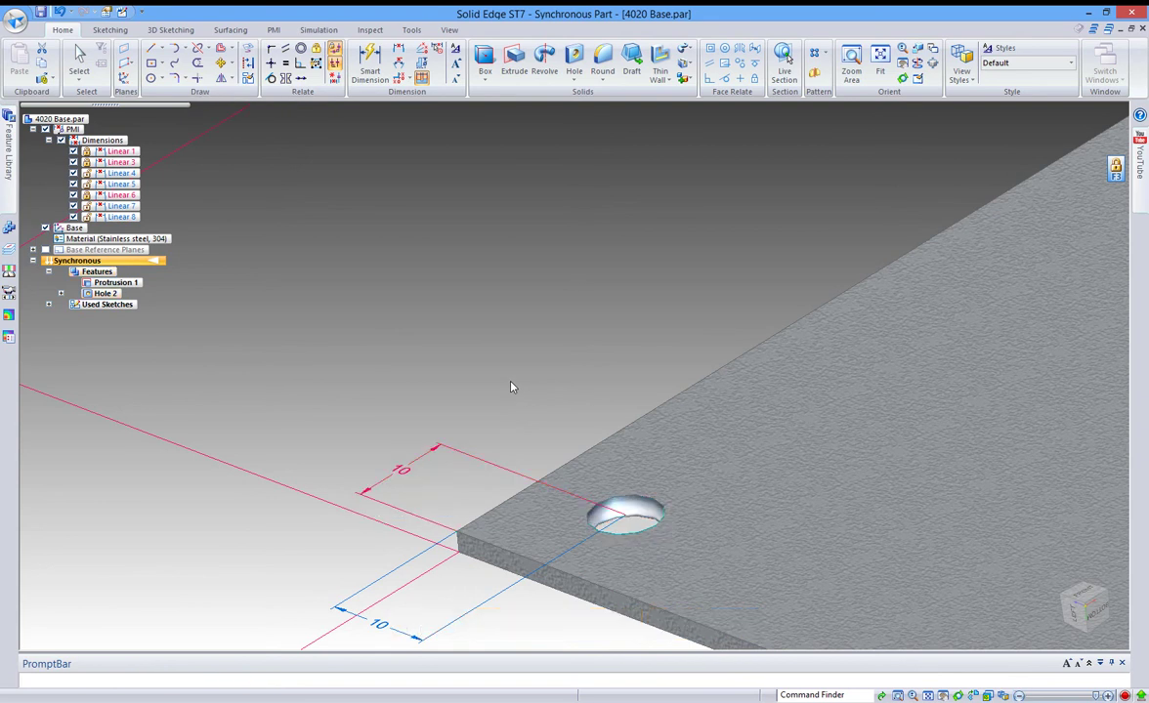
Lock the same corner hole's 10 mm position dimension in the Z direction
scroll(512, 387, "up", 2)
scroll(510, 469, "down", 5)
scroll(460, 545, "up", 2)
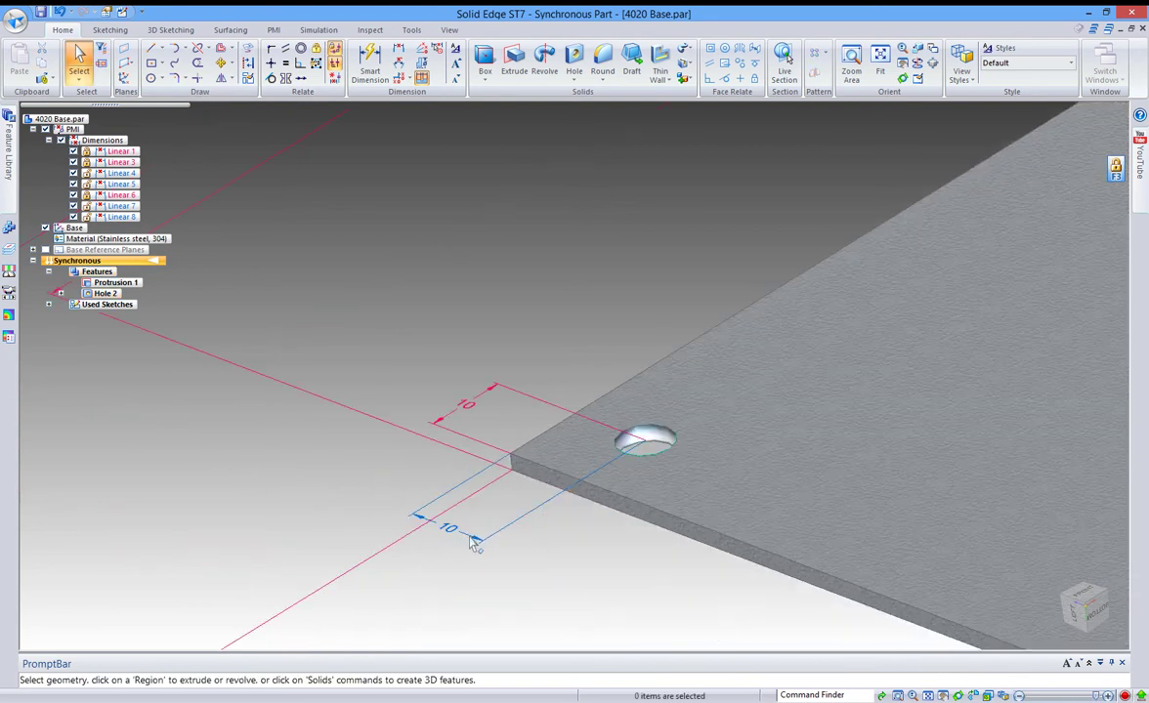
left_click(449, 528)
left_click(448, 528)
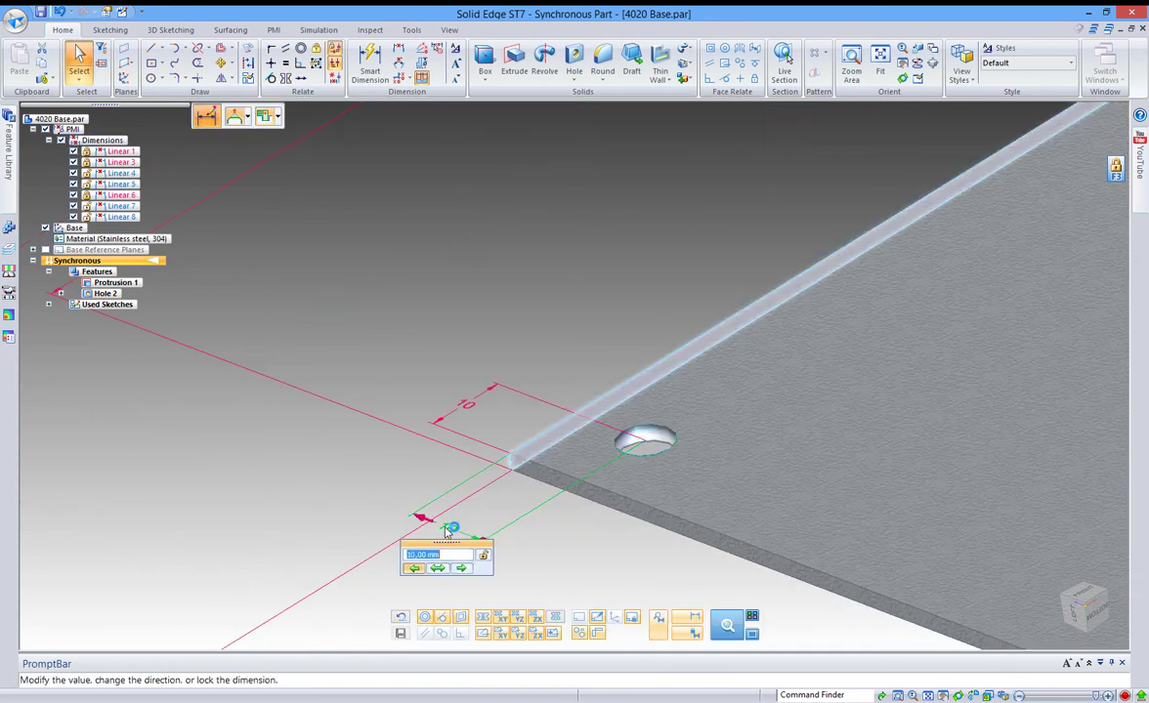
left_click(336, 461)
Lock both 10 mm position dimensions of the hole at the other end of the 300 mm edge
scroll(407, 359, "down", 5)
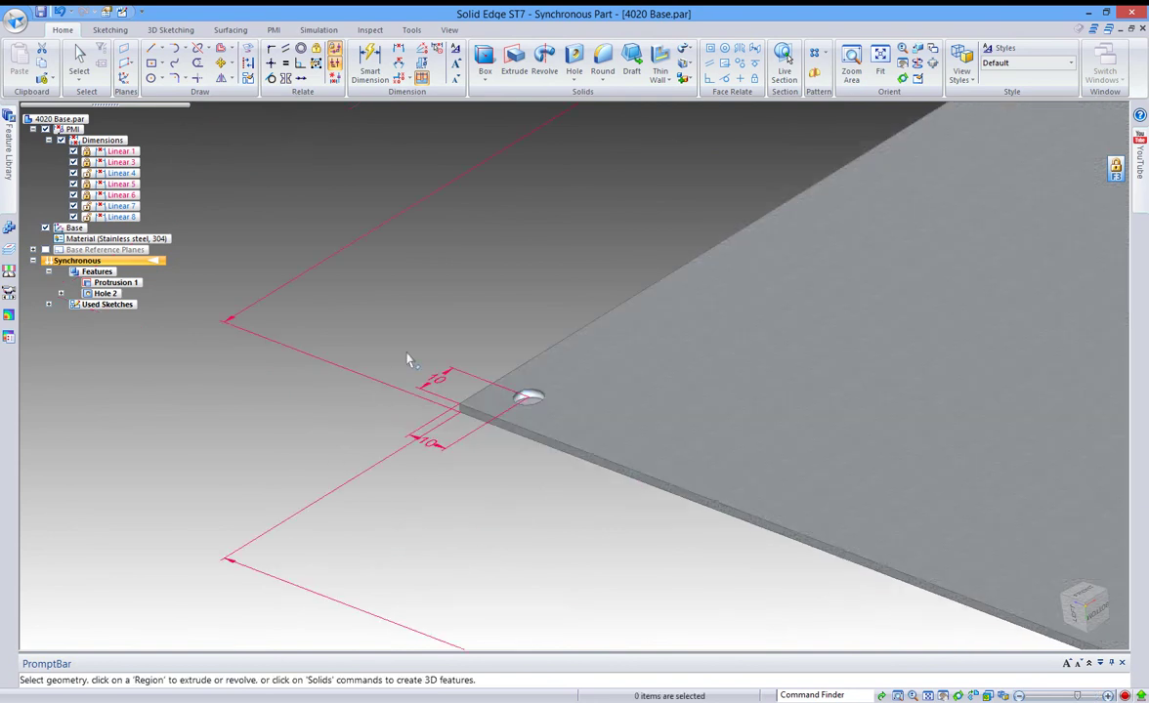
scroll(789, 520, "up", 3)
left_click(740, 518)
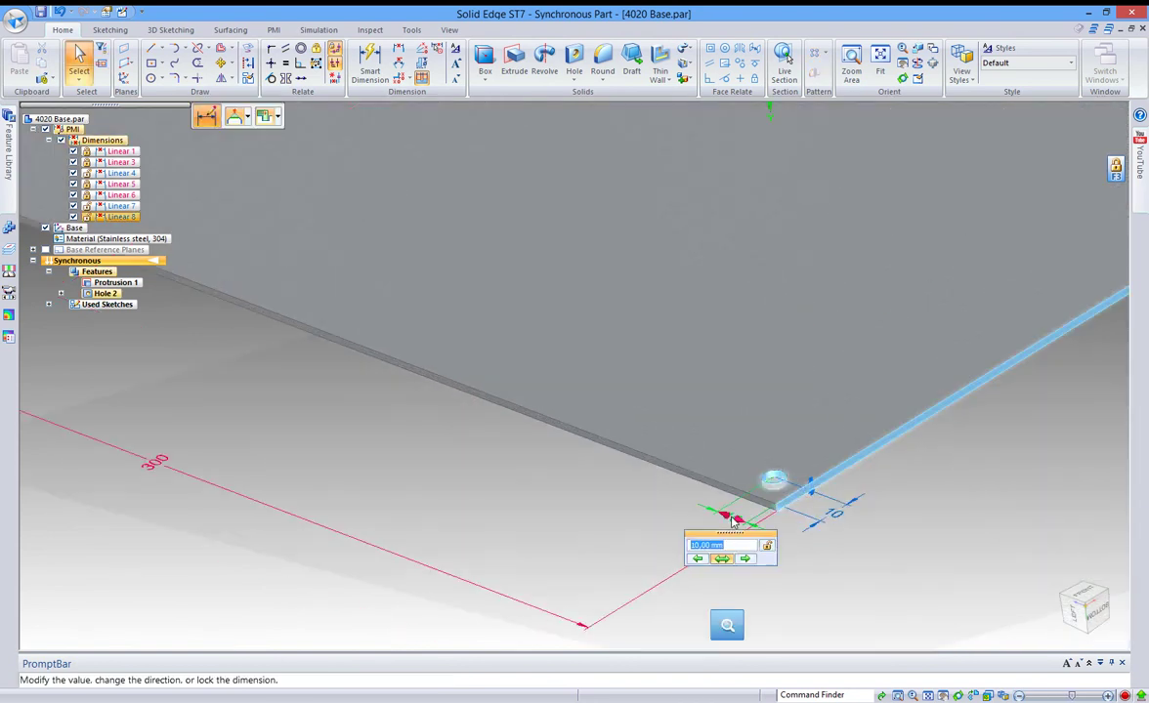
key("Escape")
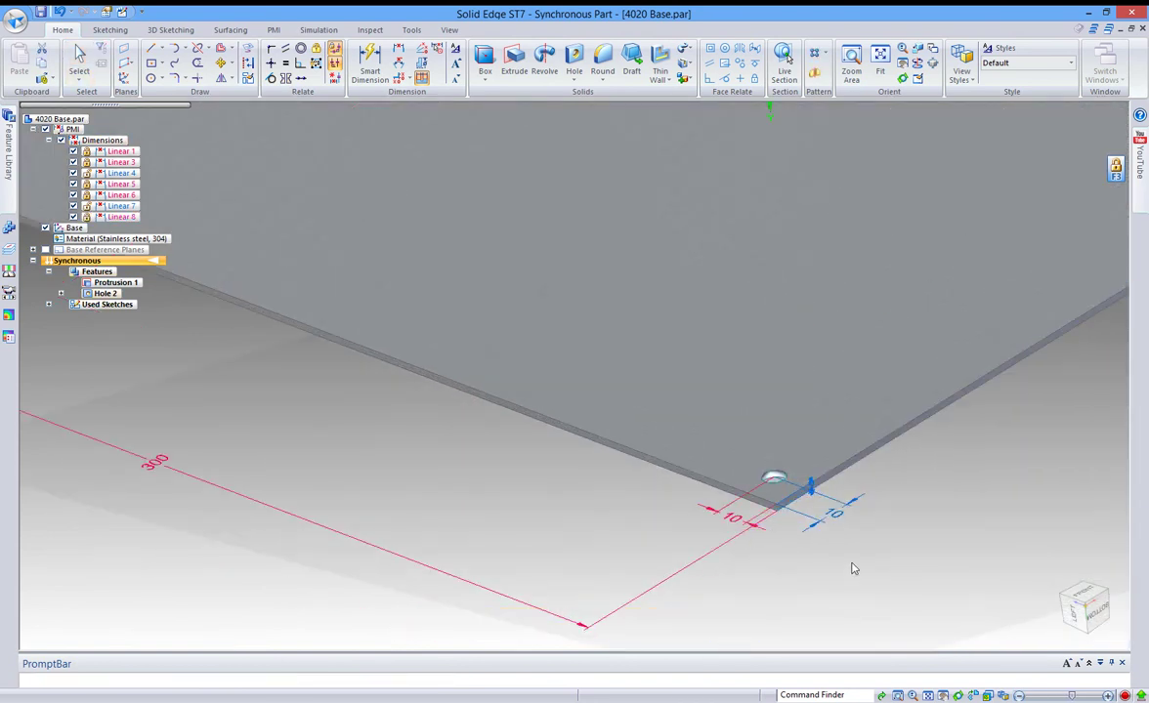
left_click(835, 516)
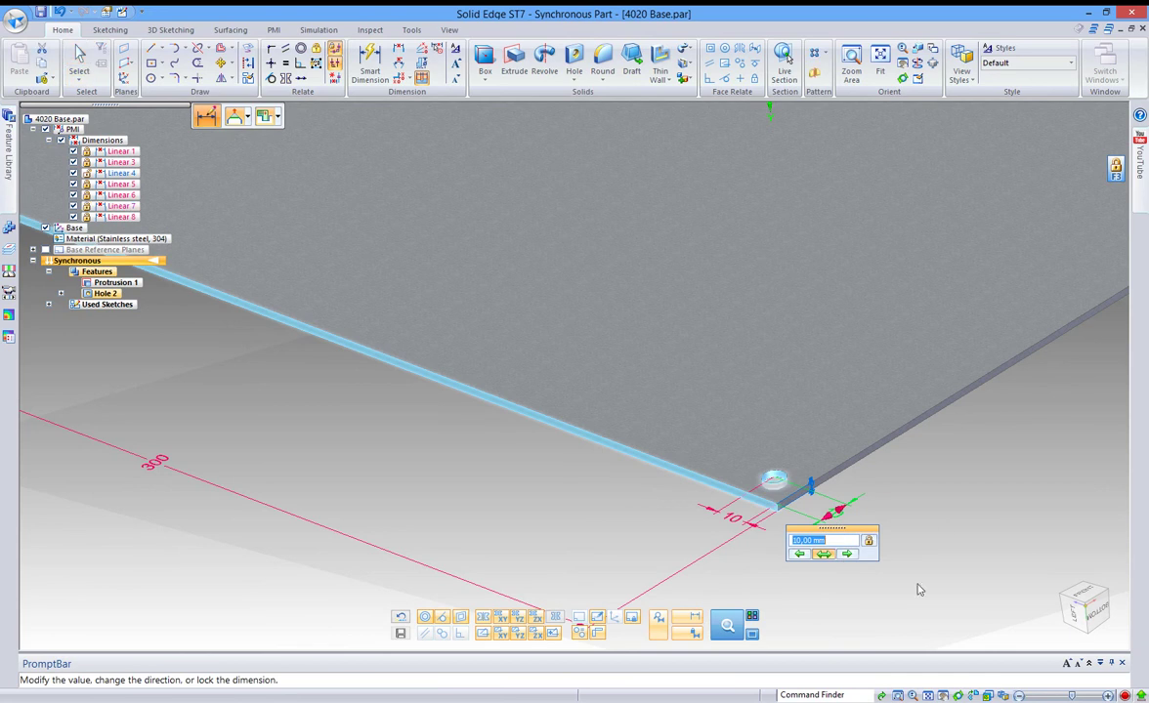
key("Escape")
Set the plate's Z-direction size to 250 mm with the hole position dimensions locked
scroll(868, 522, "down", 6)
scroll(1011, 457, "up", 2)
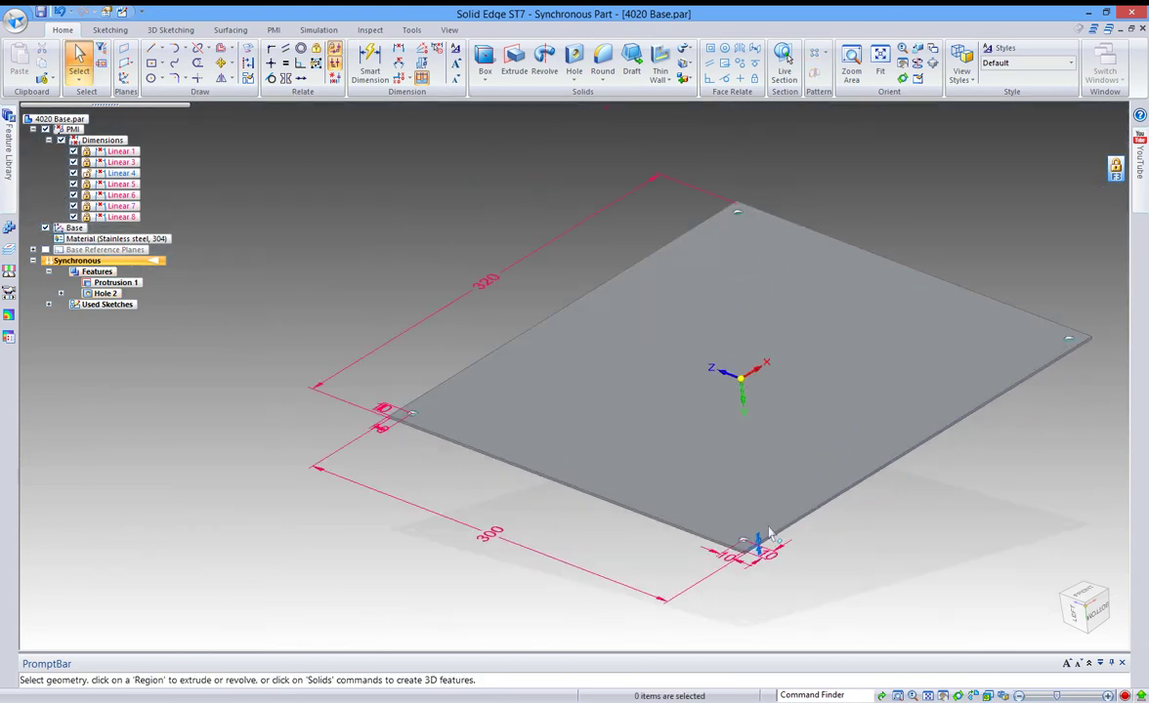
left_click(504, 542)
left_click(552, 540)
type("2")
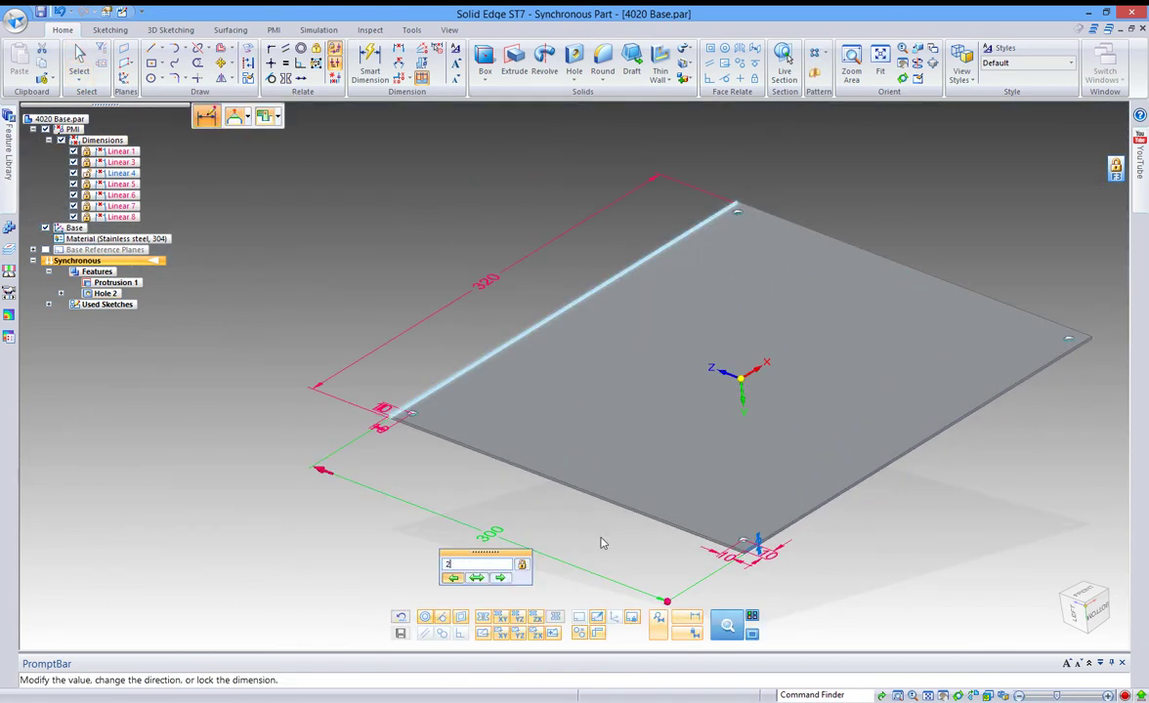
type("50")
key("Return")
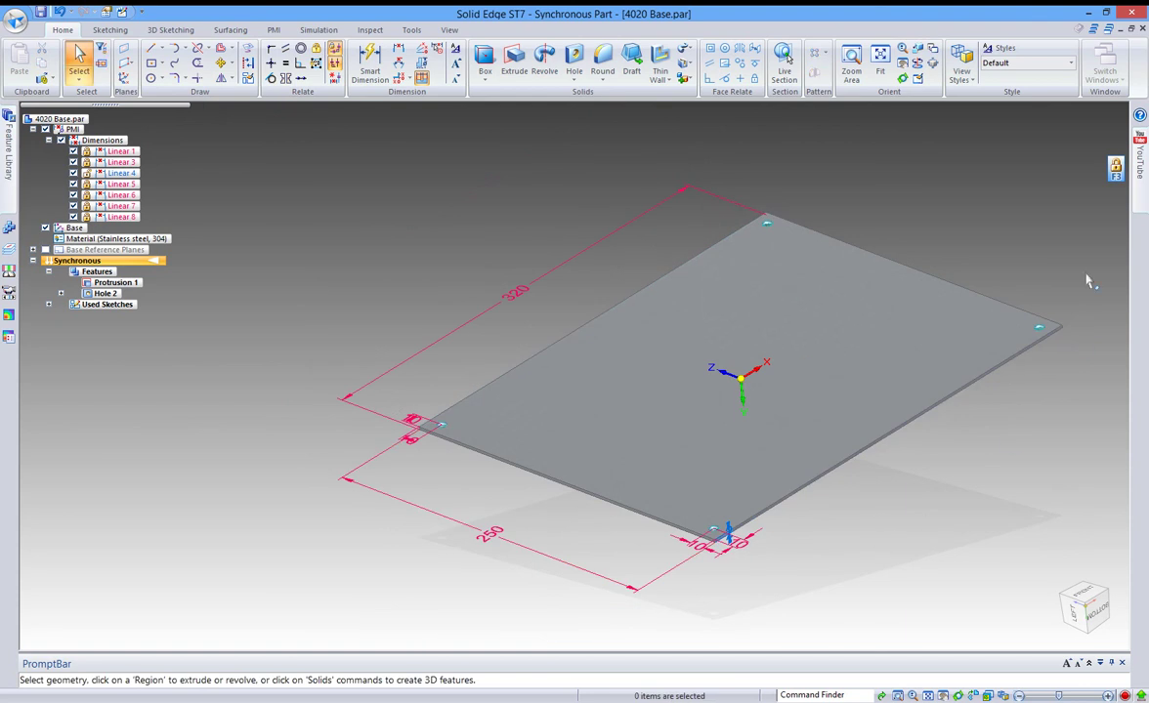
Add a Smart Dimension along X from the plate's far edge to the centre of the undimensioned hole at the -Z corner
scroll(1092, 305, "up", 2)
scroll(1092, 305, "up", 3)
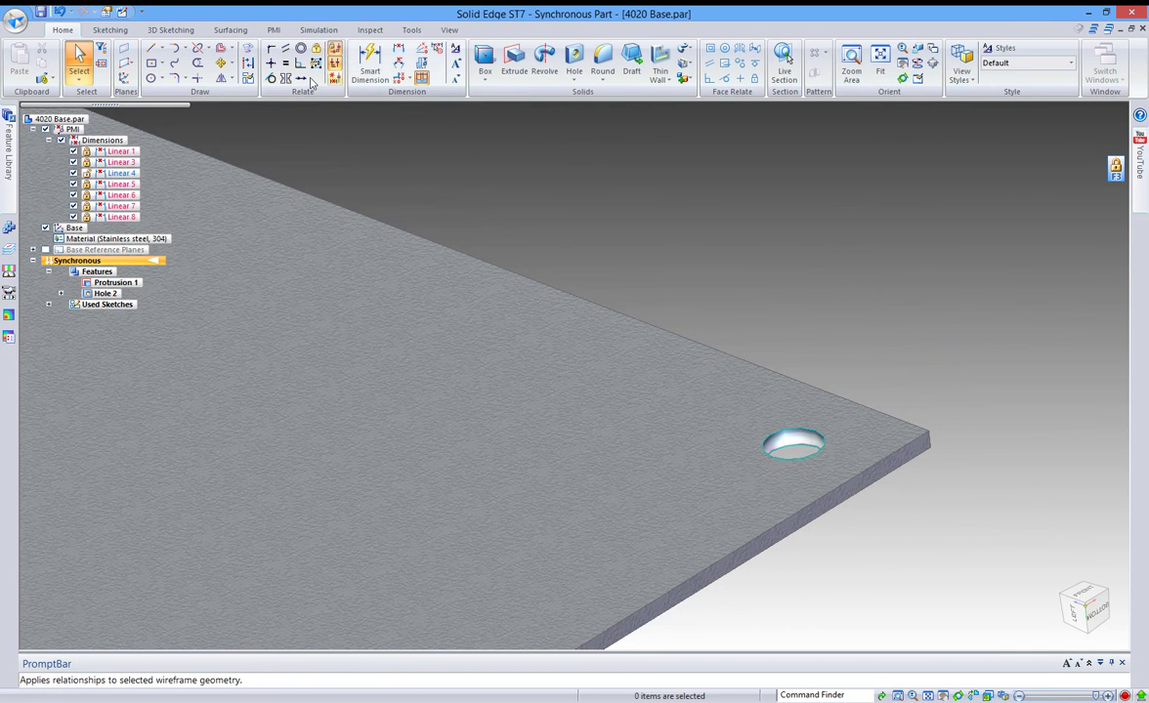
left_click(369, 63)
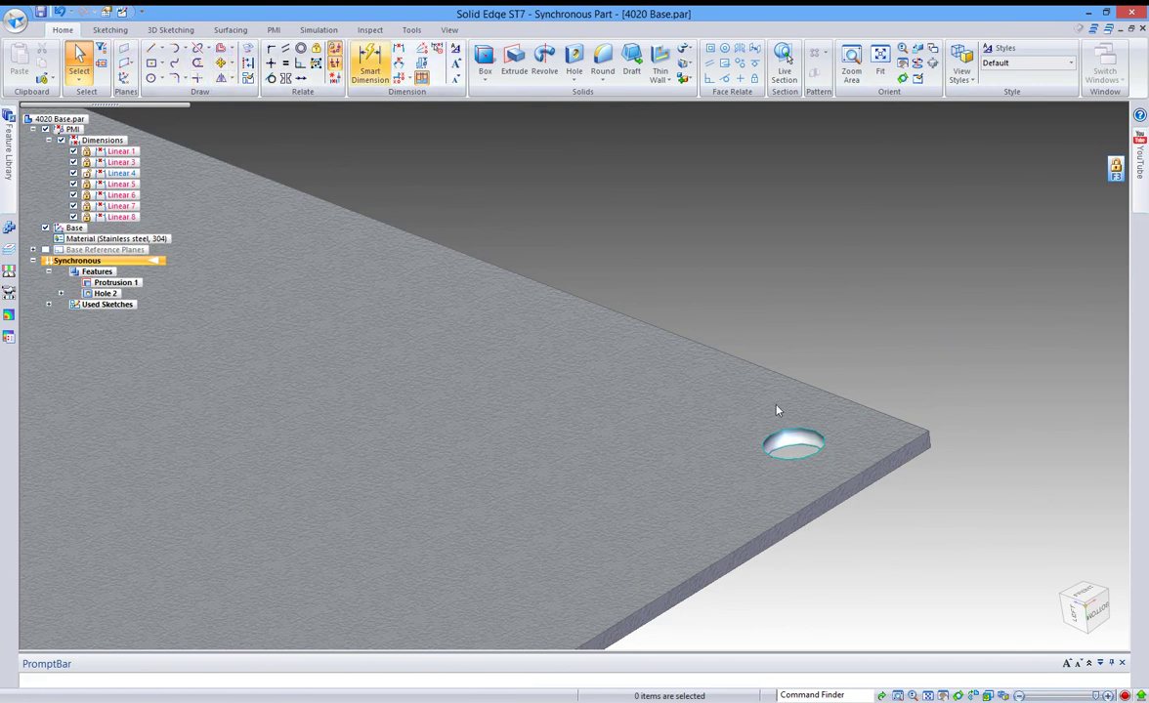
left_click(853, 401)
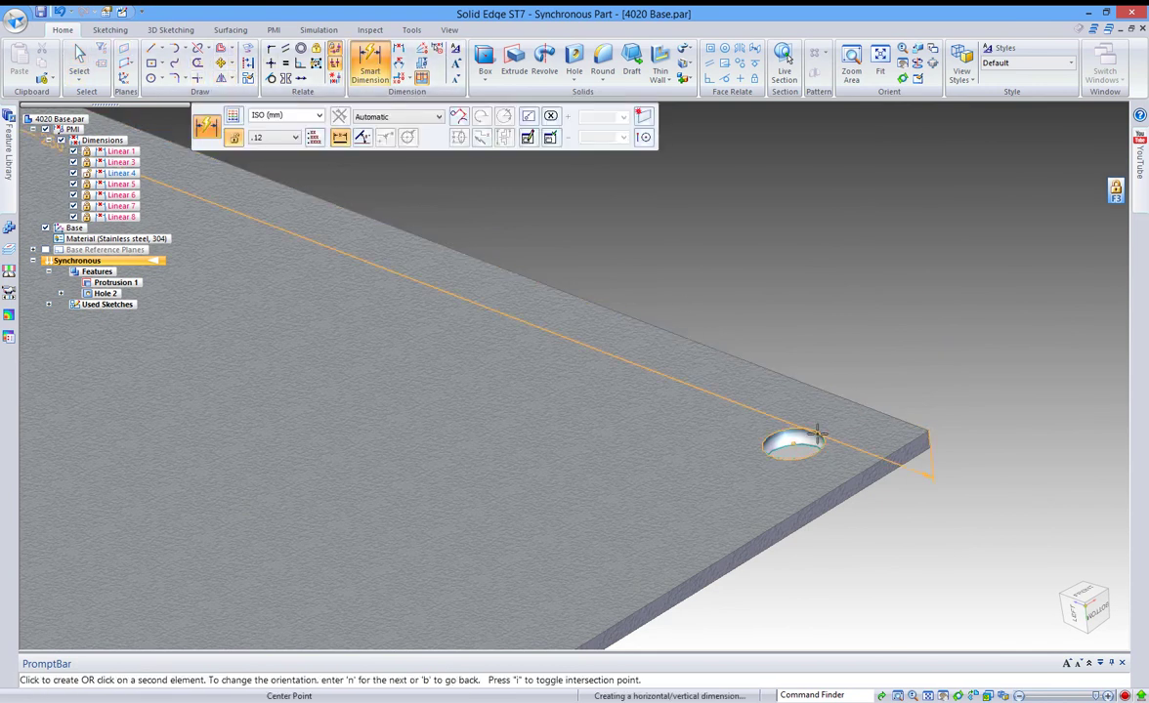
left_click(819, 436)
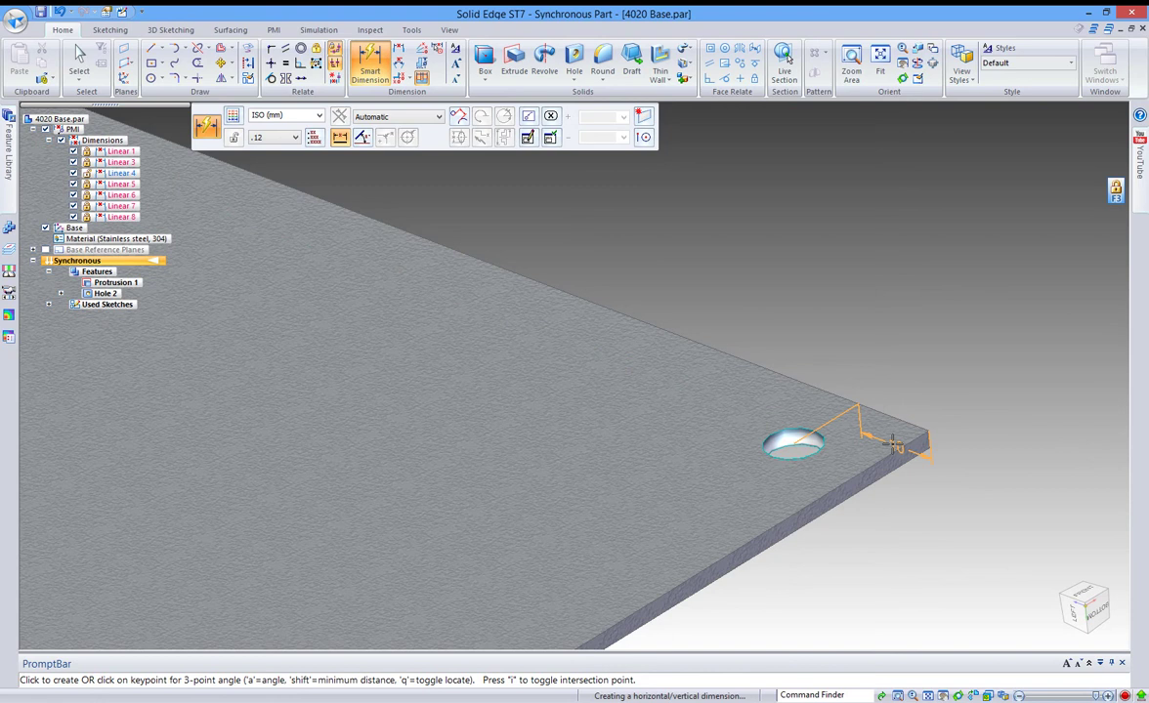
middle_click_drag(892, 444, 866, 463)
scroll(867, 464, "down", 3)
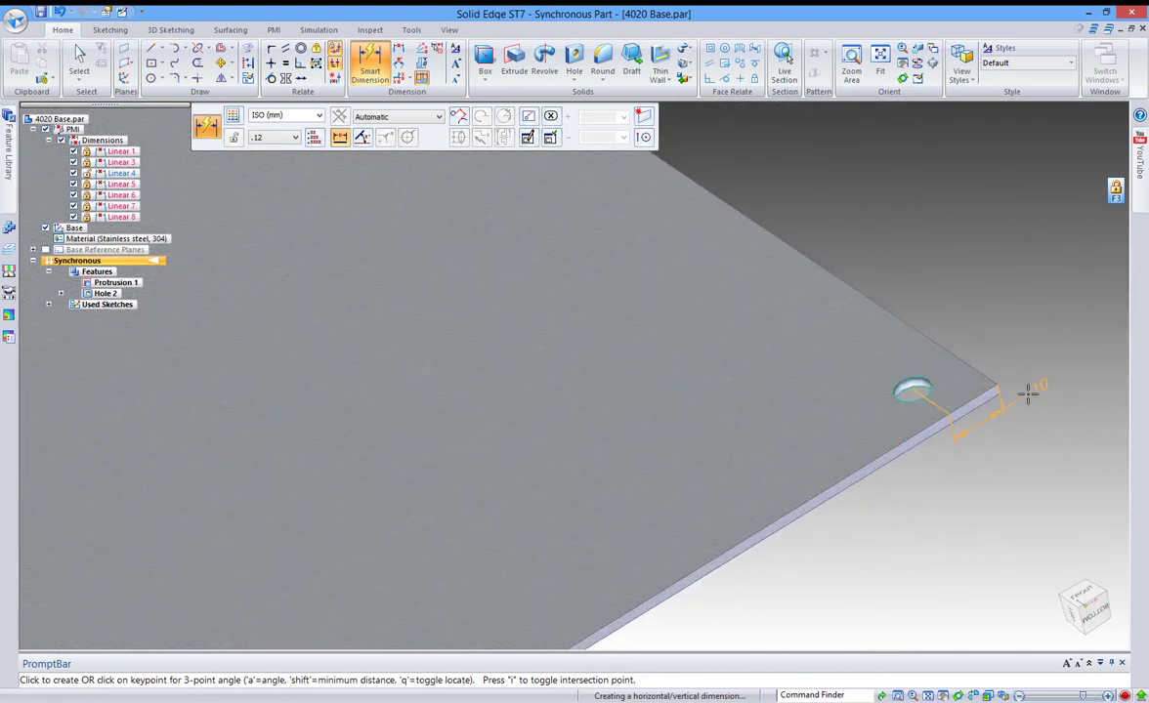
scroll(994, 397, "up", 5)
middle_click_drag(955, 396, 961, 400)
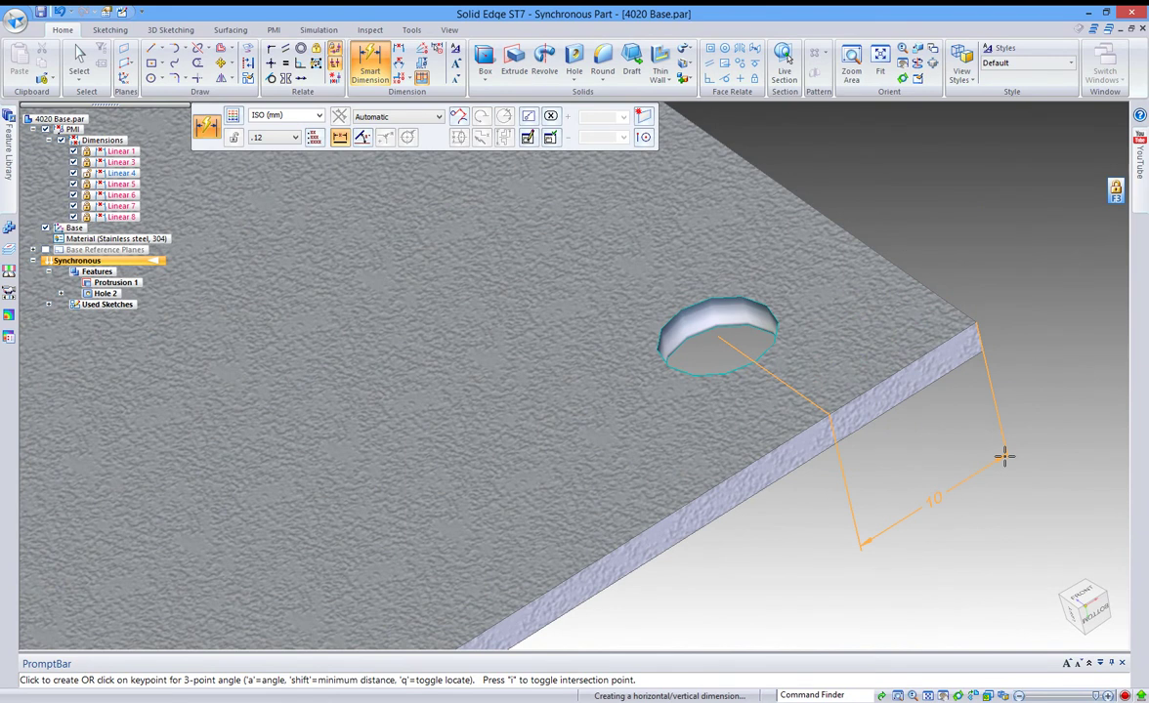
left_click(1004, 456)
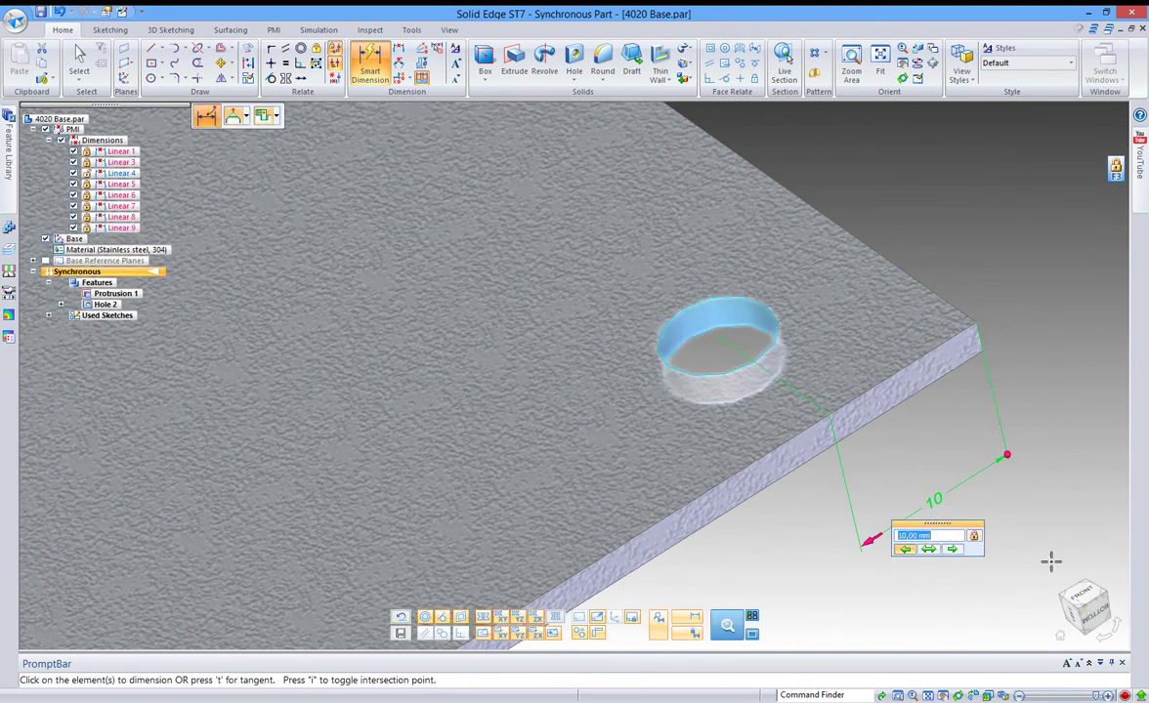
key("Escape")
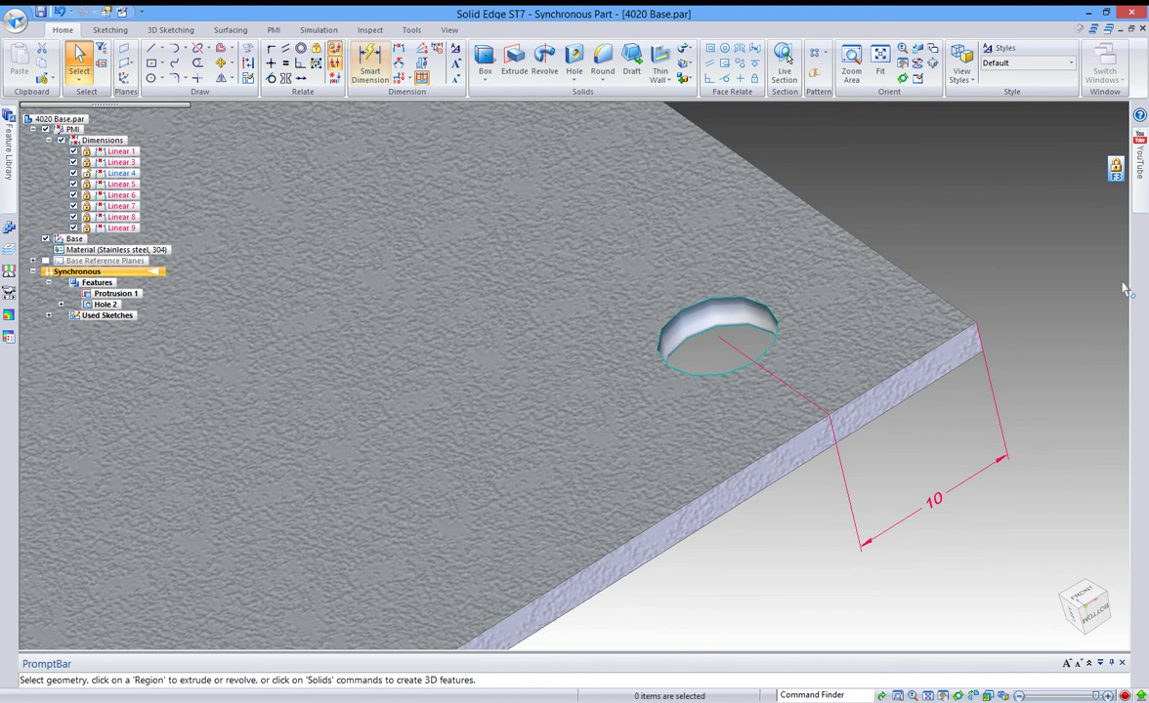
Save the base plate part
scroll(965, 296, "down", 10)
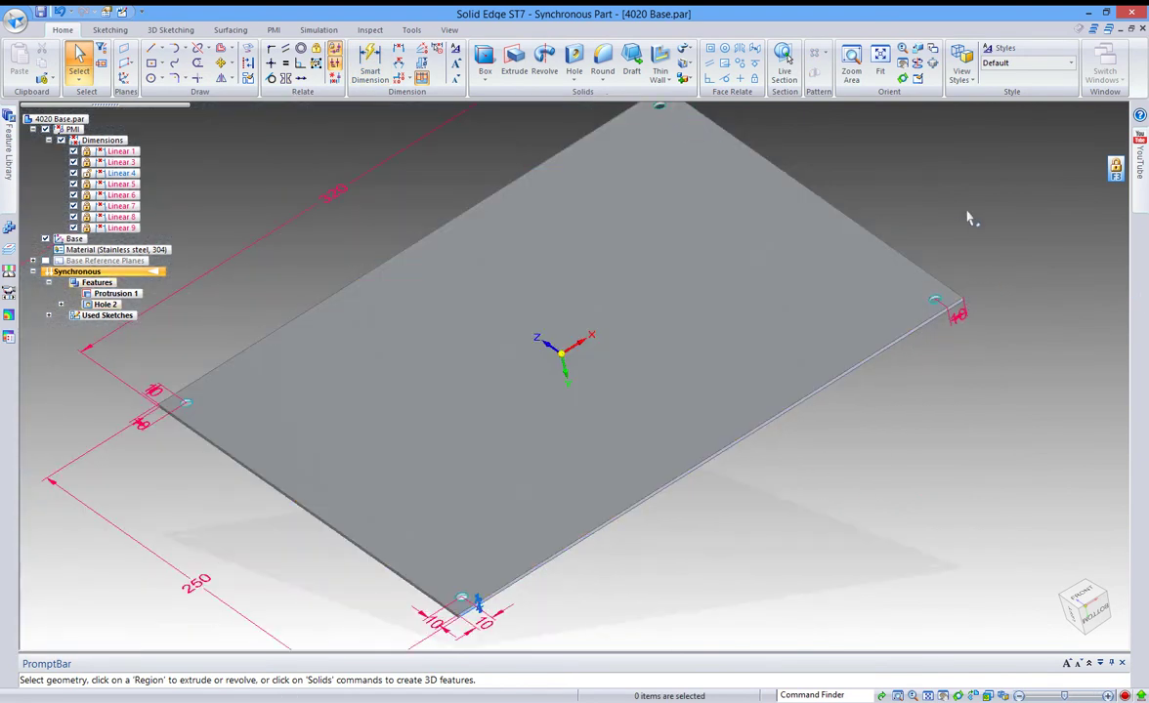
key("ctrl+s")
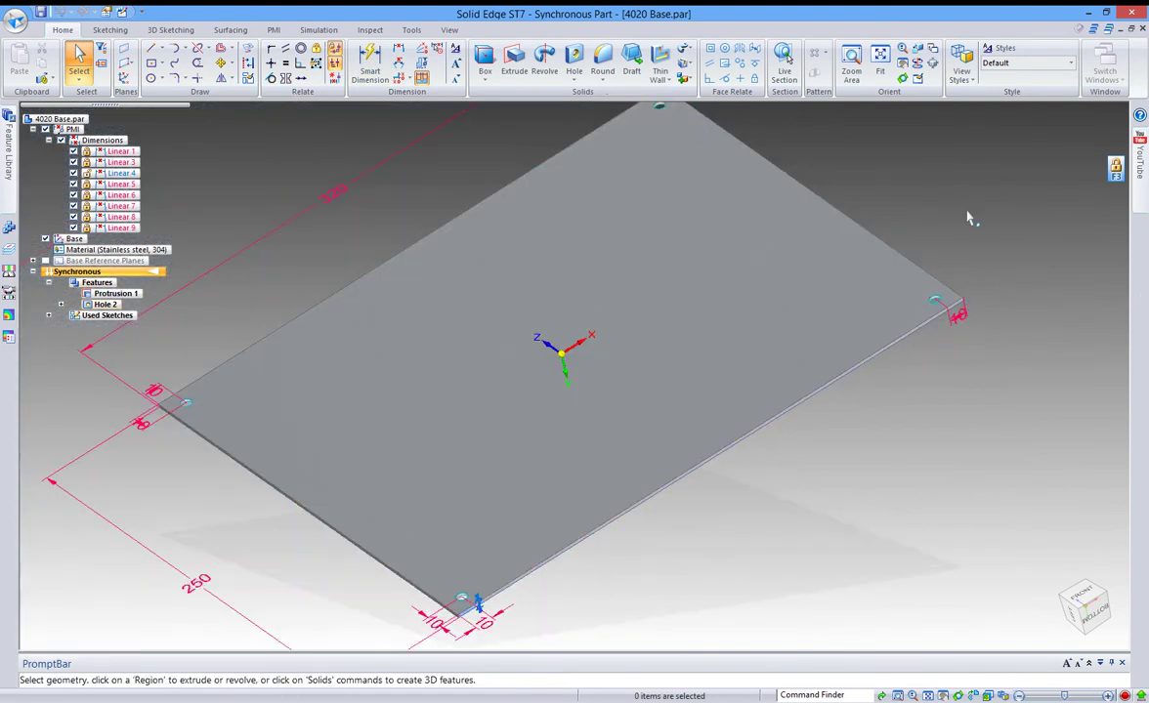